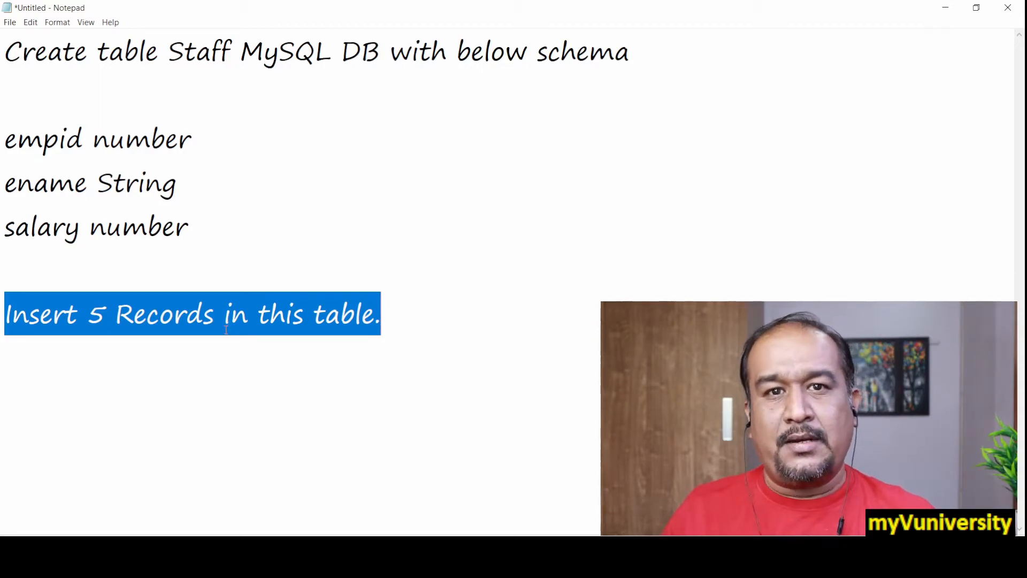
# Open the Windows Services console and locate the MySQL service to check its status
pyautogui.press('super')
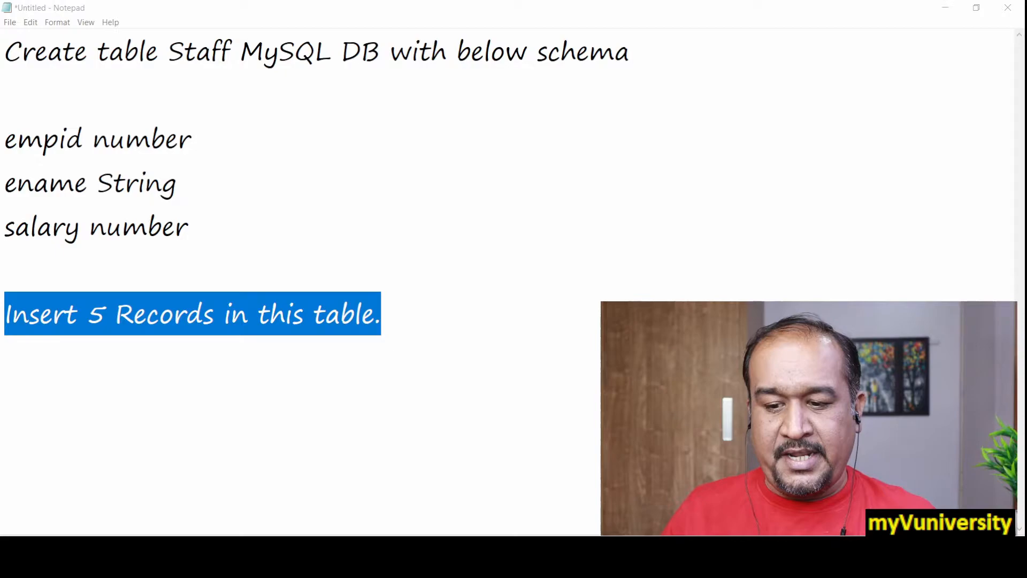
pyautogui.write('service')
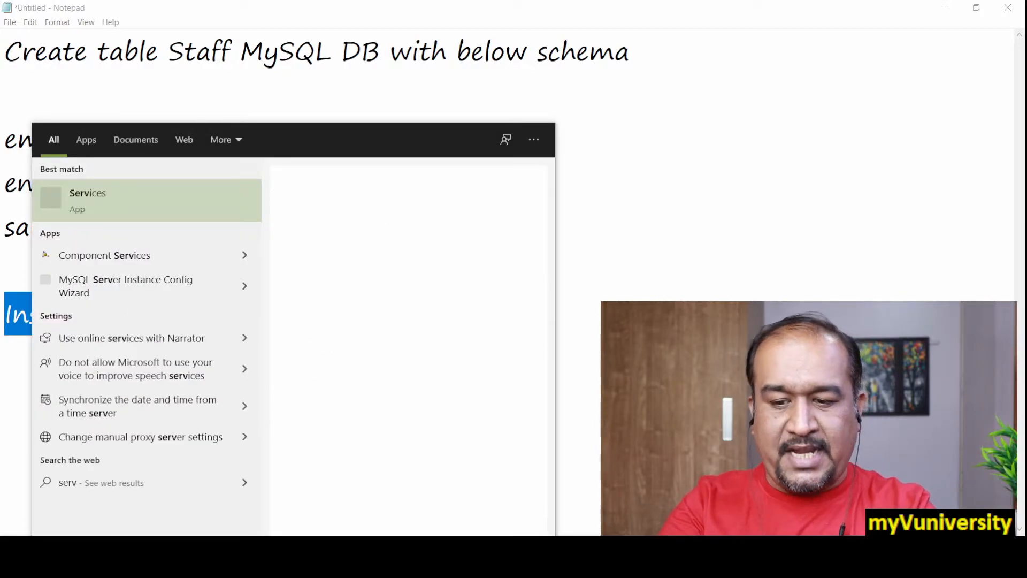
pyautogui.click(118, 207)
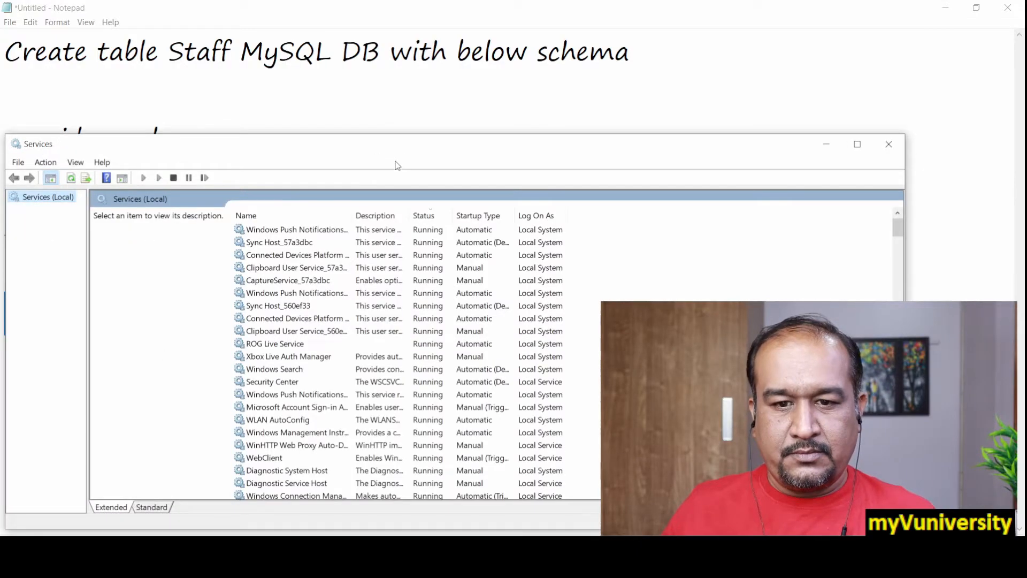
pyautogui.click(335, 269)
pyautogui.write('my')
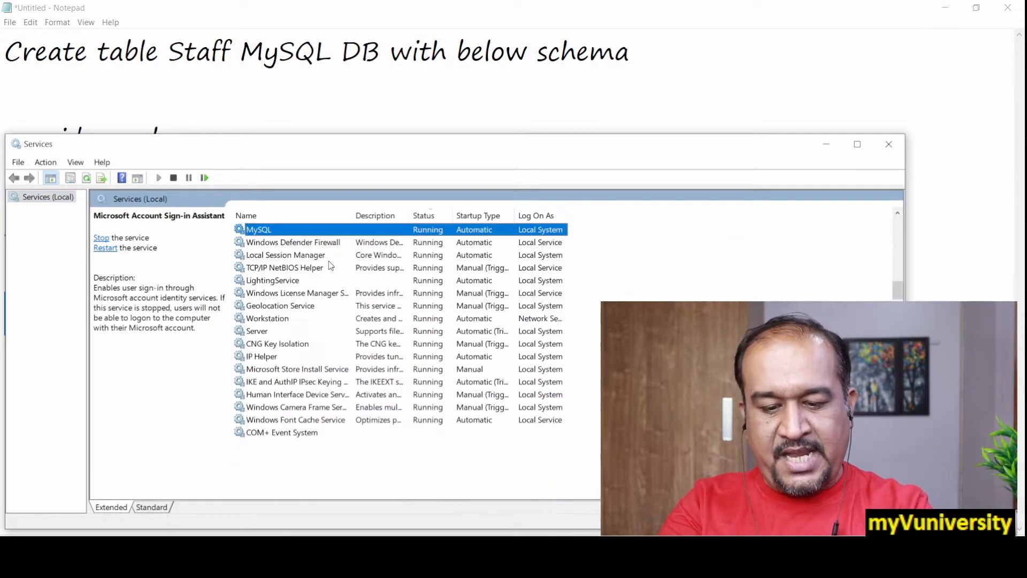
pyautogui.moveTo(404, 145); pyautogui.dragTo(446, 82)
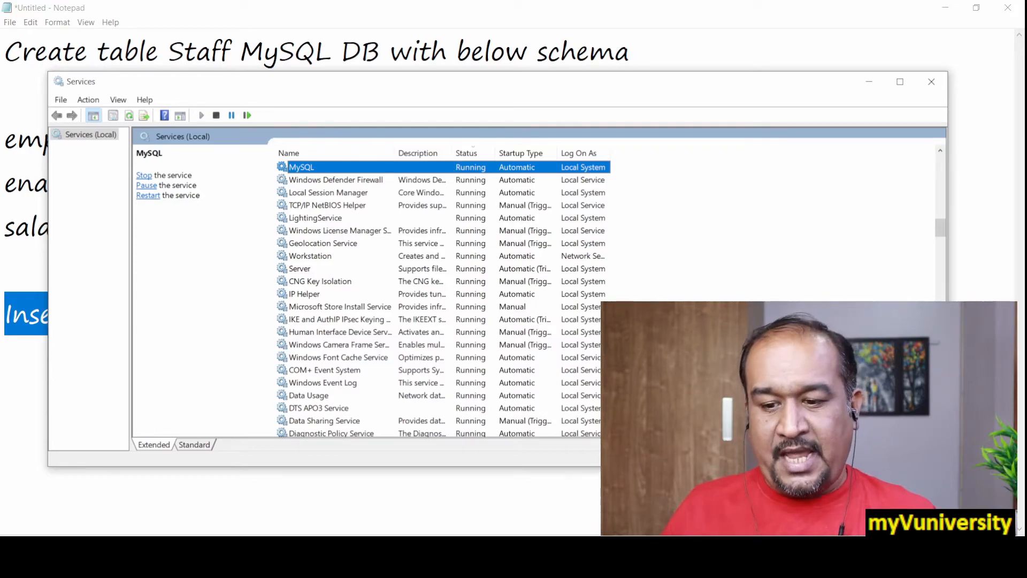
# Launch MySQL Query Browser
pyautogui.press('super')
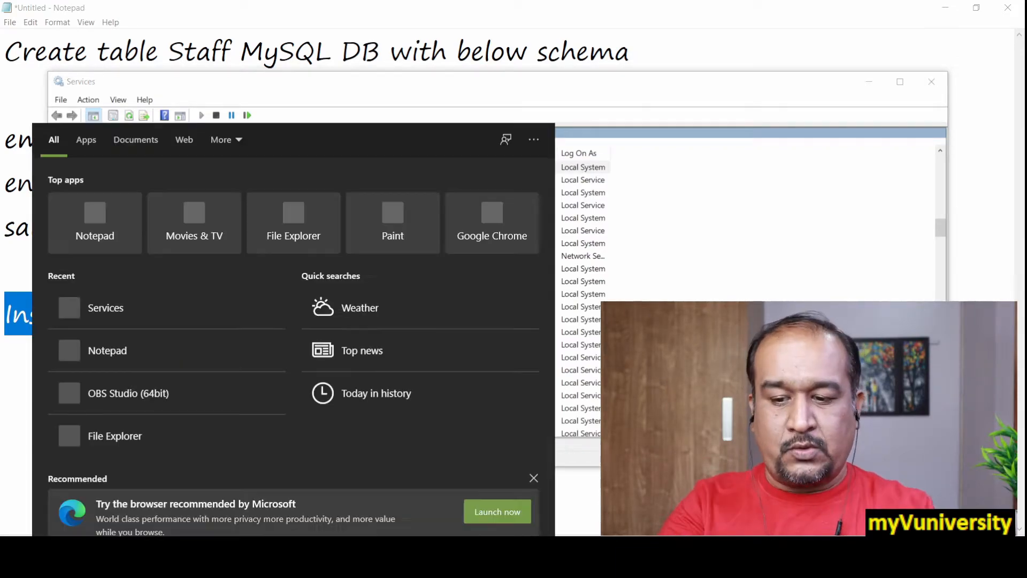
pyautogui.write('My')
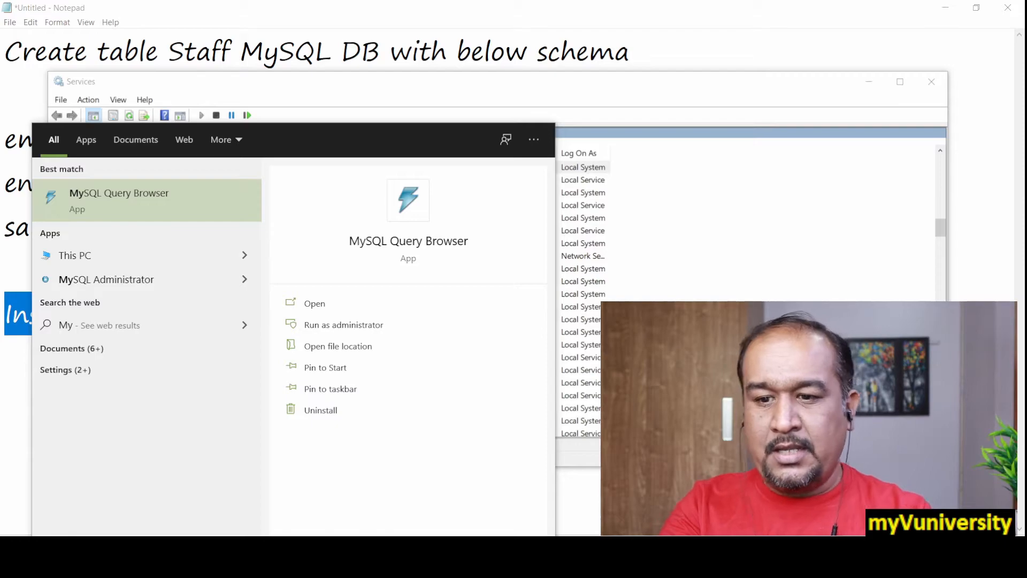
pyautogui.click(178, 199)
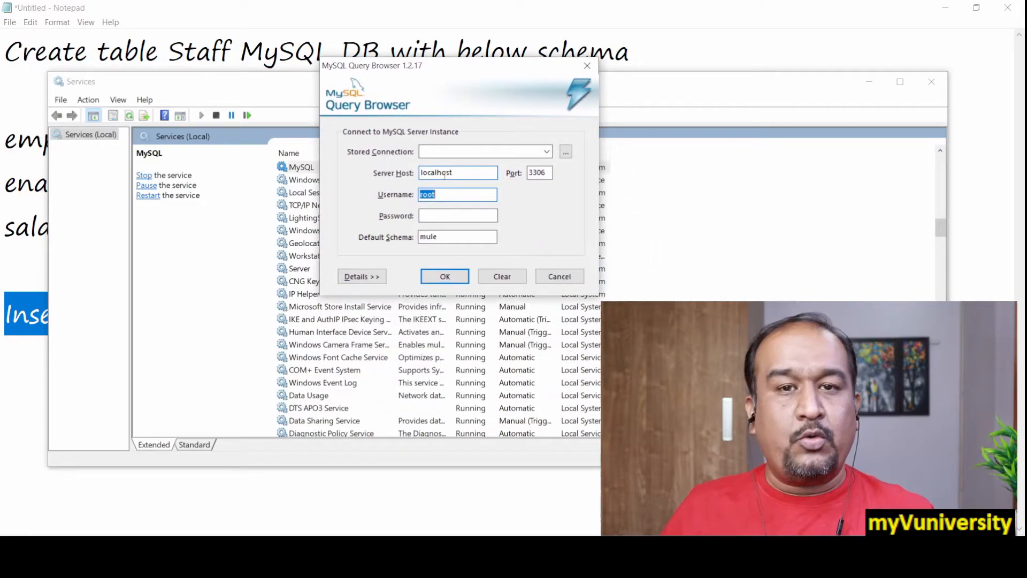
# Enter the account password and connect to the localhost MySQL server on port 3306 as root with mule as default schema
pyautogui.doubleClick(437, 172)
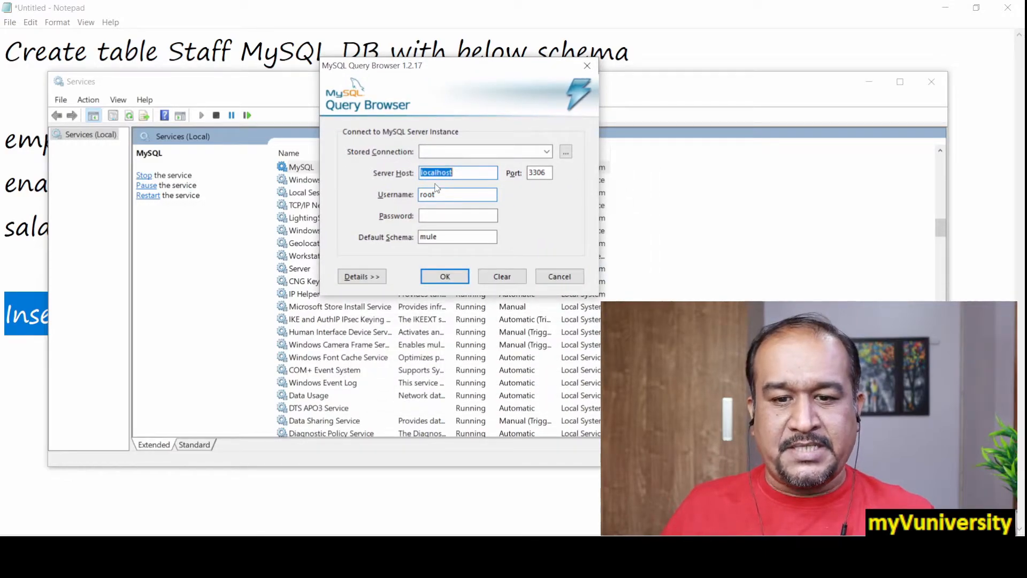
pyautogui.moveTo(448, 174); pyautogui.dragTo(421, 174)
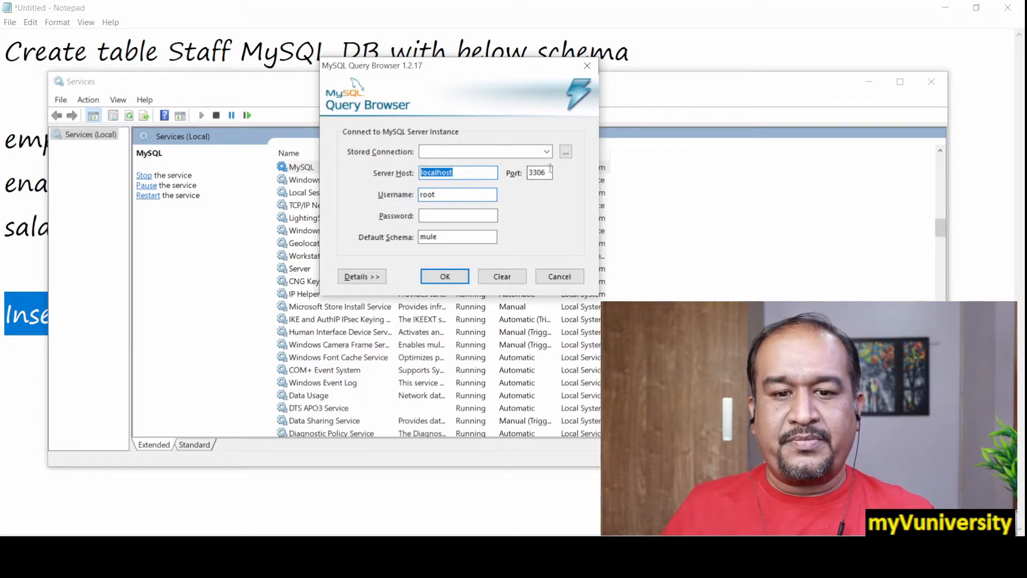
pyautogui.moveTo(551, 170); pyautogui.dragTo(528, 173)
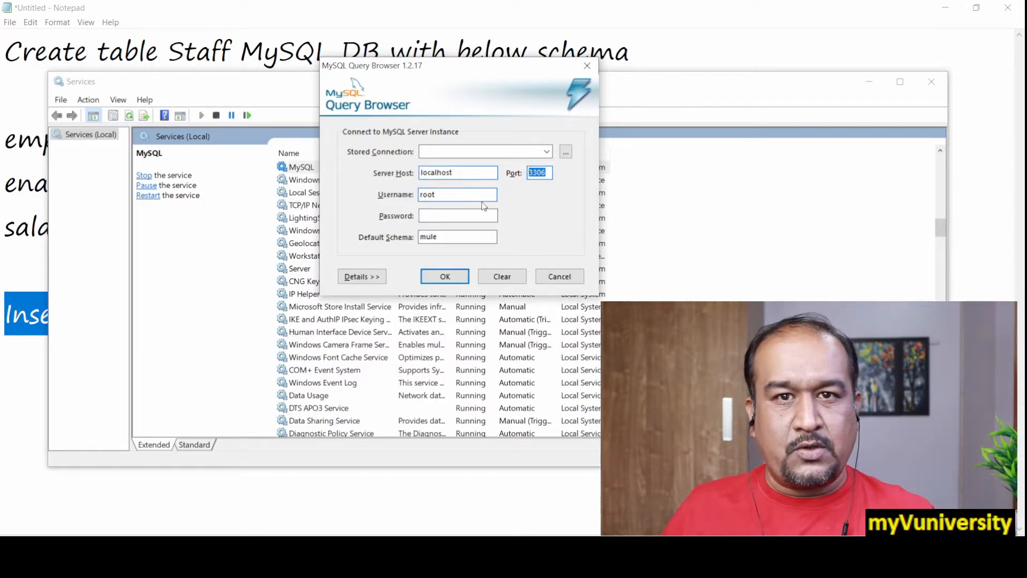
pyautogui.moveTo(450, 194); pyautogui.dragTo(405, 189)
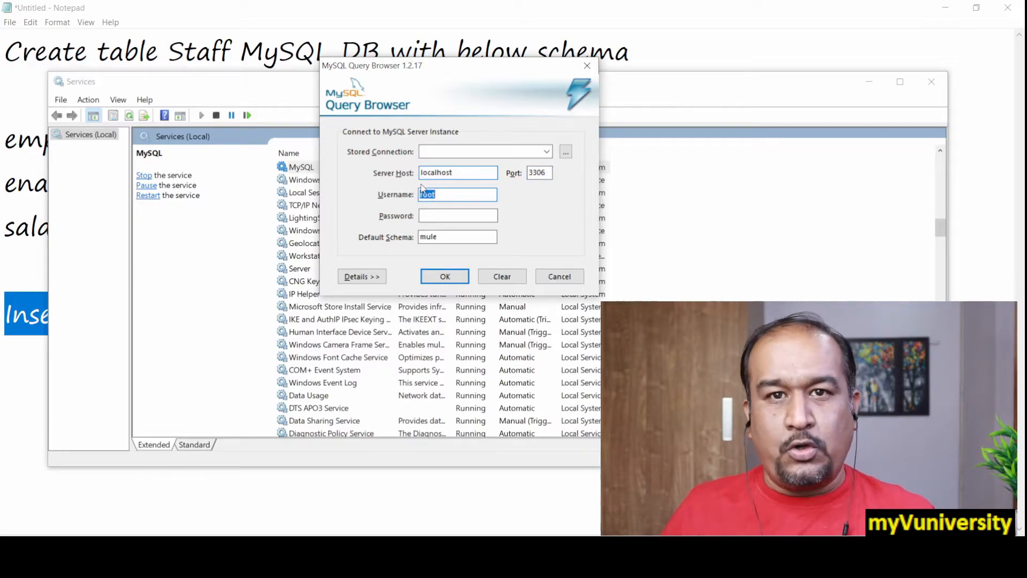
pyautogui.click(440, 216)
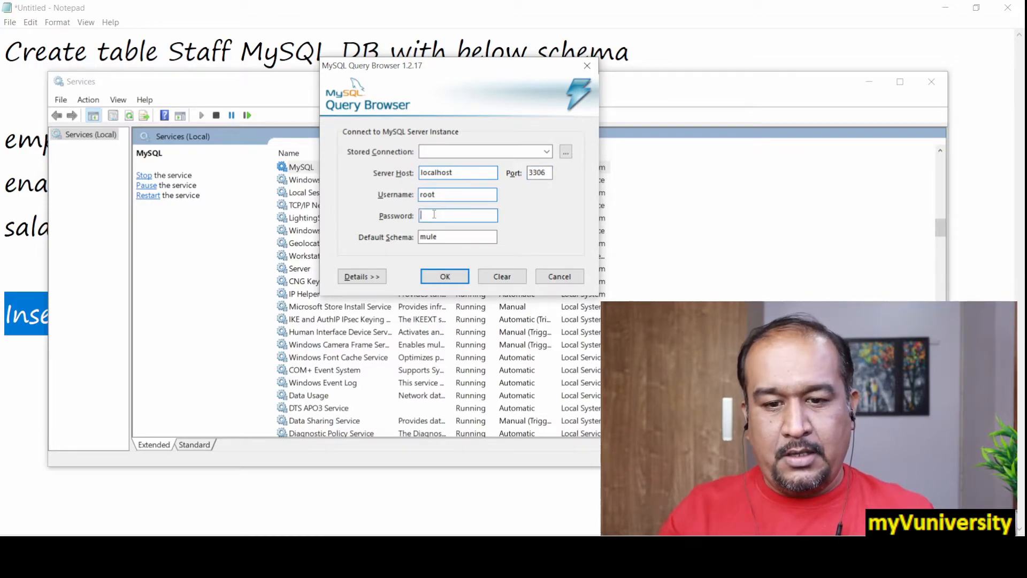
pyautogui.write('*****')
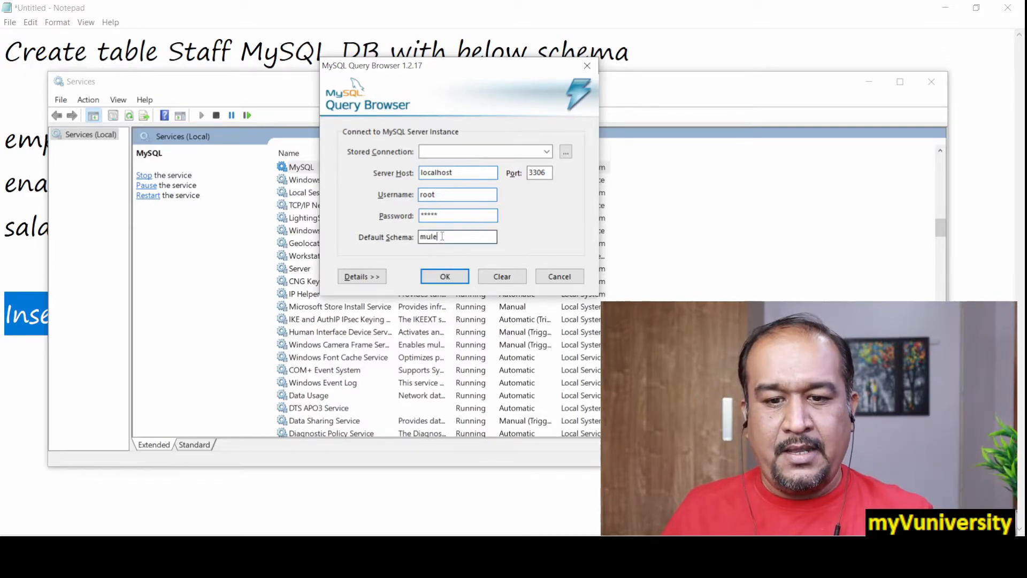
pyautogui.doubleClick(422, 236)
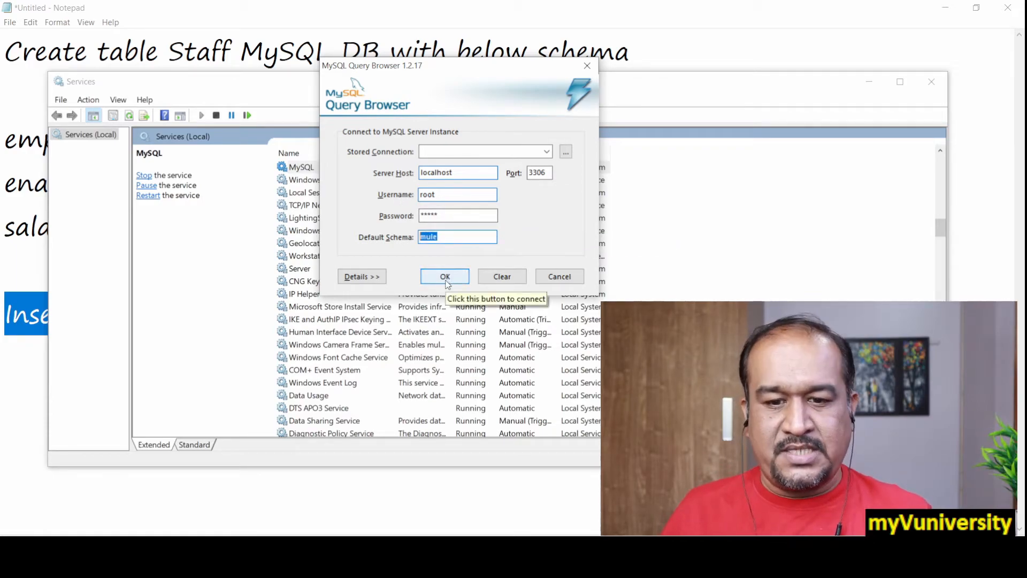
pyautogui.moveTo(443, 238); pyautogui.dragTo(414, 238)
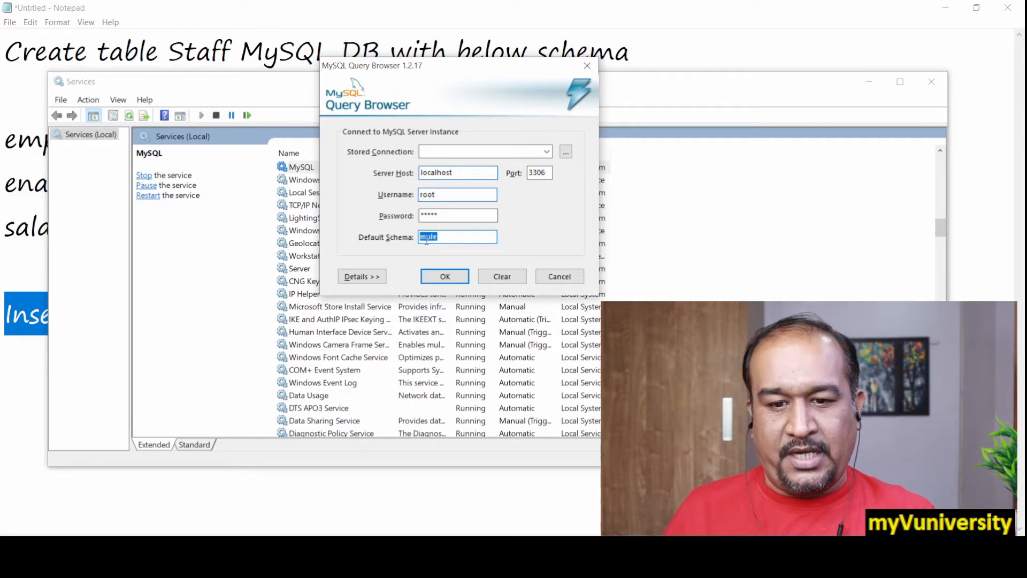
pyautogui.moveTo(483, 72); pyautogui.dragTo(213, 78)
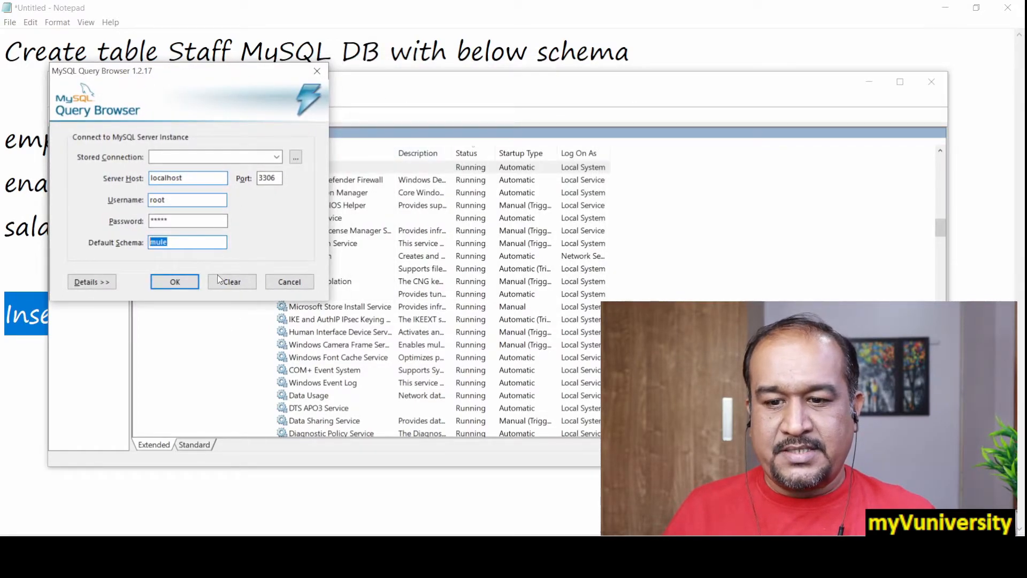
pyautogui.click(175, 281)
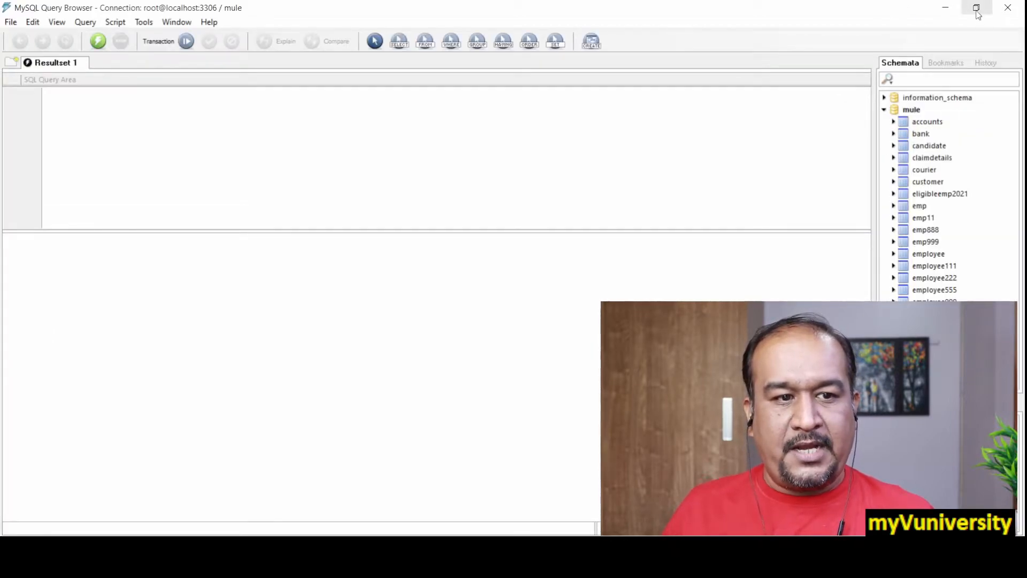
# Restore the Query Browser window from full screen, make it taller and reposition it to expose the mule schema's table list
pyautogui.click(976, 9)
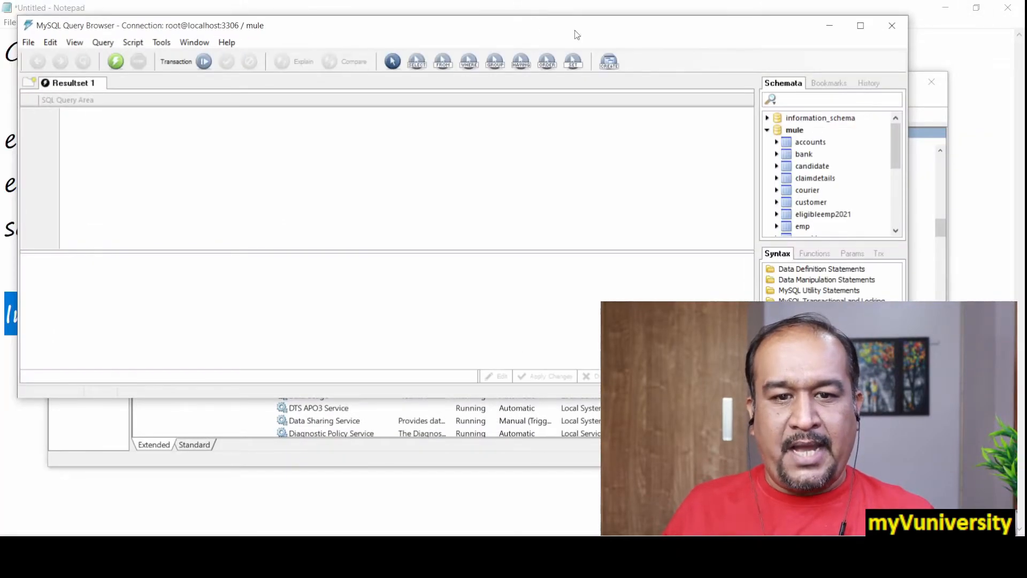
pyautogui.moveTo(574, 30)
pyautogui.mouseDown()
pyautogui.moveTo(554, 26)
pyautogui.moveTo(562, 15)
pyautogui.mouseUp()
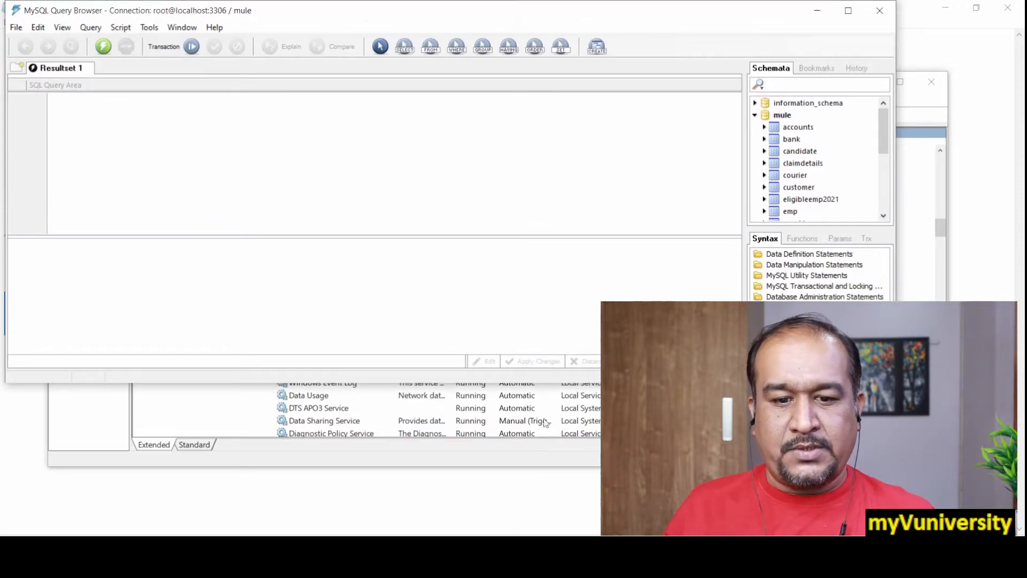
pyautogui.moveTo(551, 383); pyautogui.dragTo(516, 516)
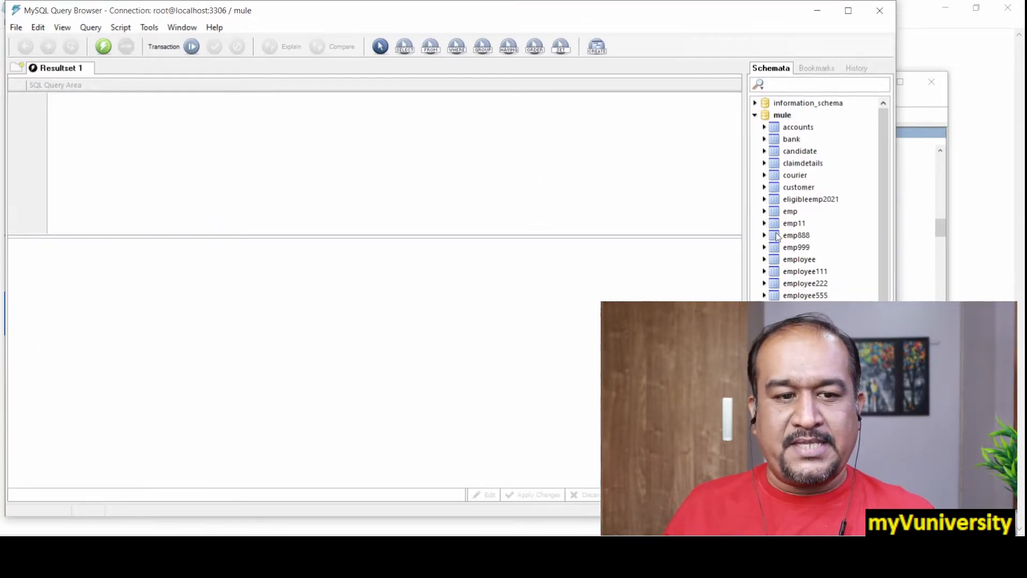
pyautogui.scroll(-1, 884, 170)
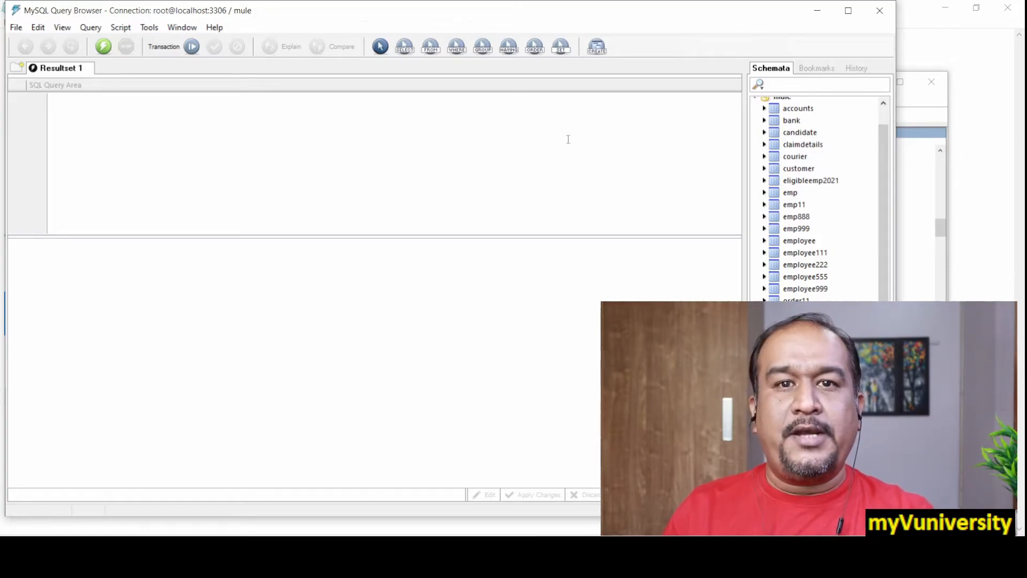
pyautogui.moveTo(701, 15); pyautogui.dragTo(378, 22)
pyautogui.moveTo(558, 183); pyautogui.dragTo(558, 143)
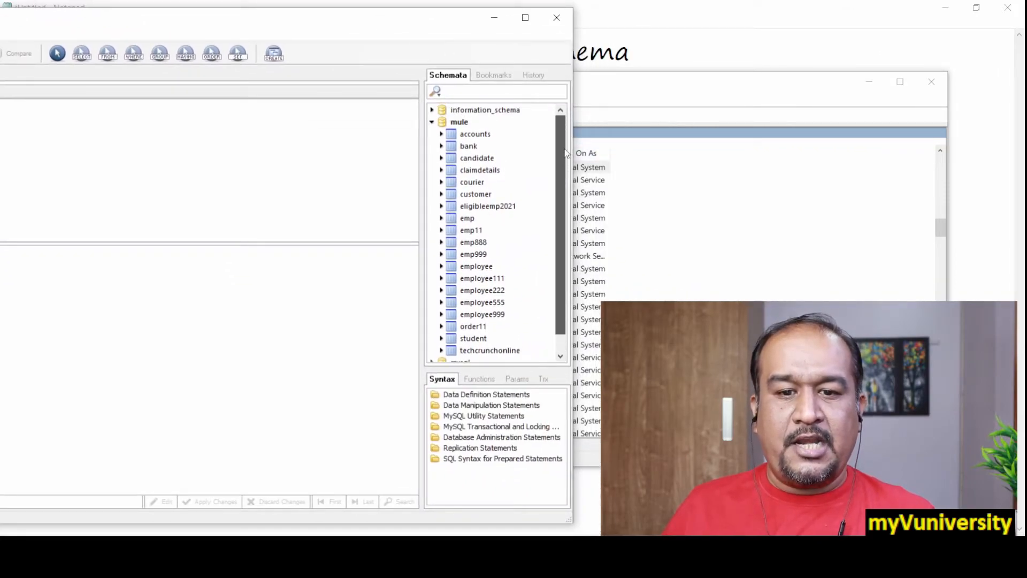
# Start a new table in the mule schema and name it staff
pyautogui.rightClick(458, 123)
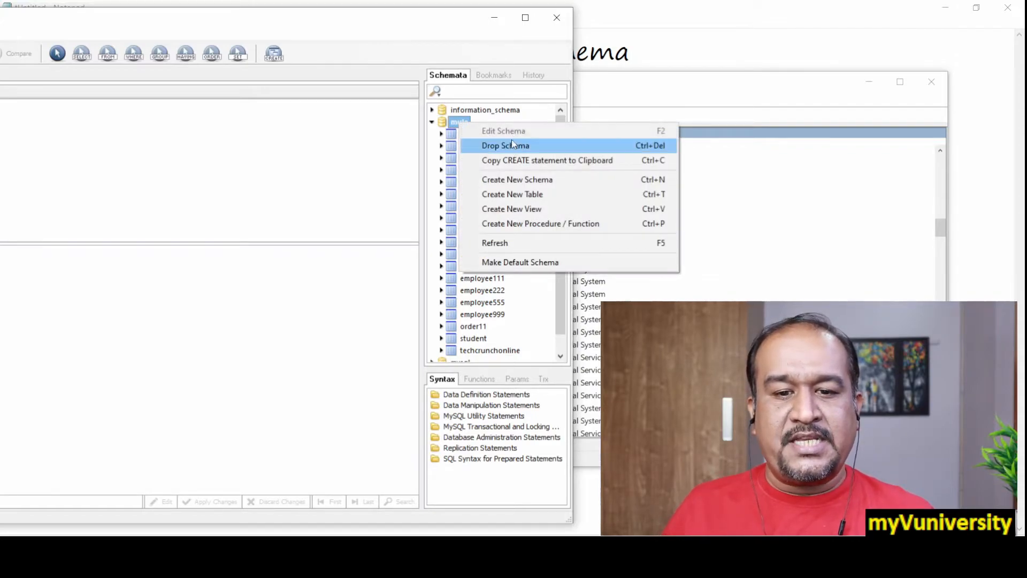
pyautogui.click(509, 196)
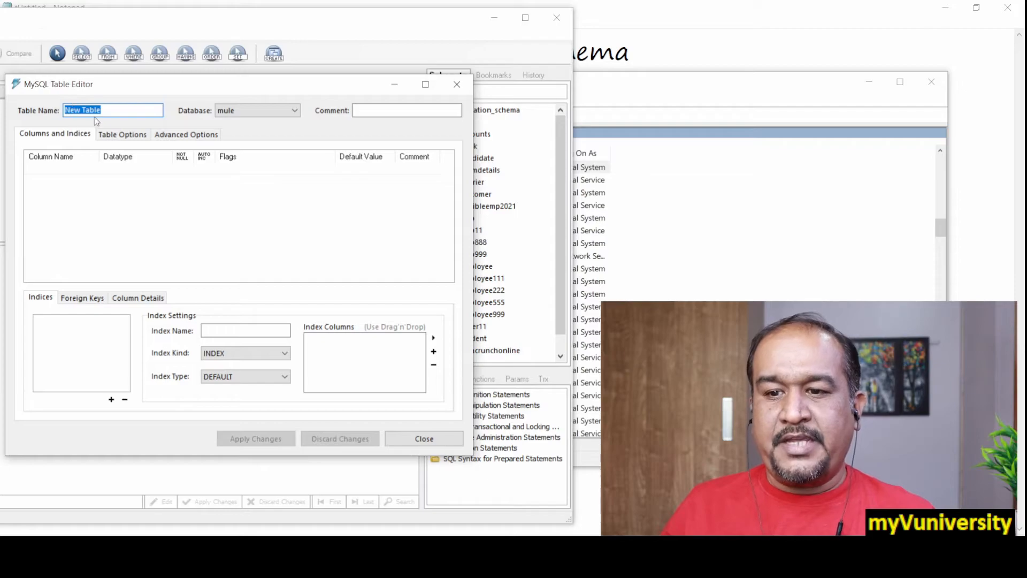
pyautogui.write('staff')
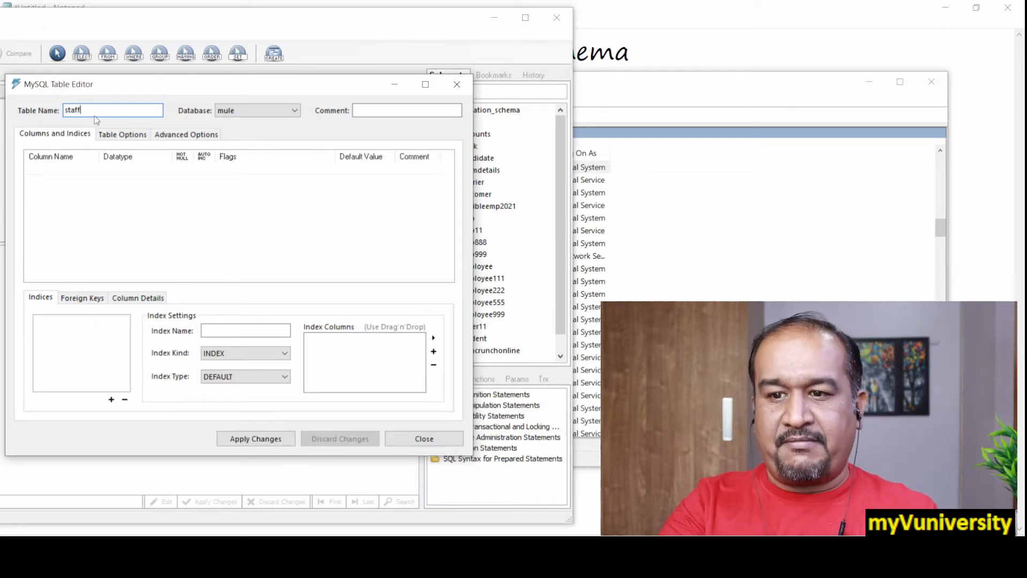
# Add an empid column to the staff table with the datatype INTEGER(10)
pyautogui.click(50, 169)
pyautogui.click(57, 170)
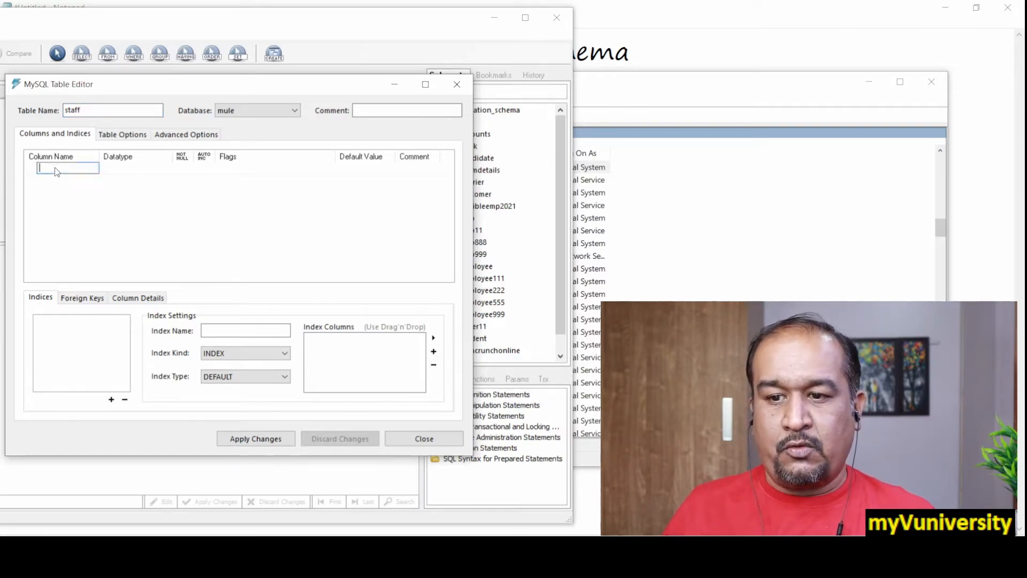
pyautogui.write('empid')
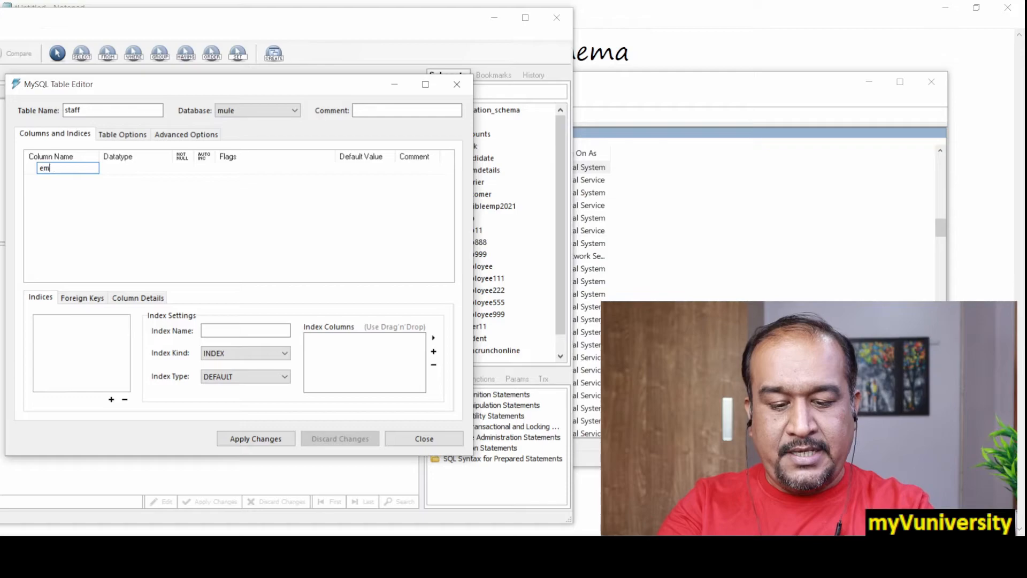
pyautogui.click(111, 167)
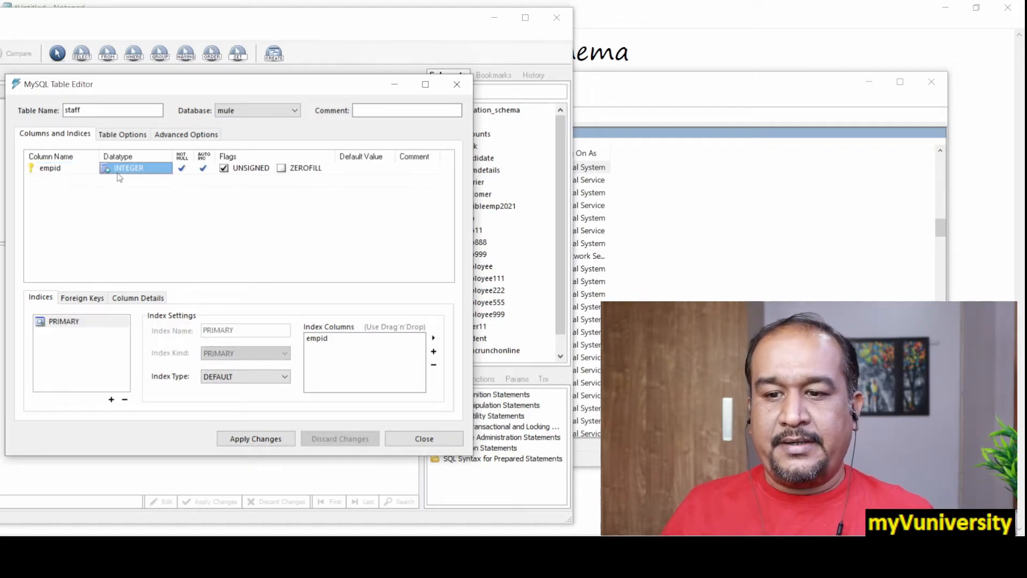
pyautogui.click(159, 169)
pyautogui.click(165, 168)
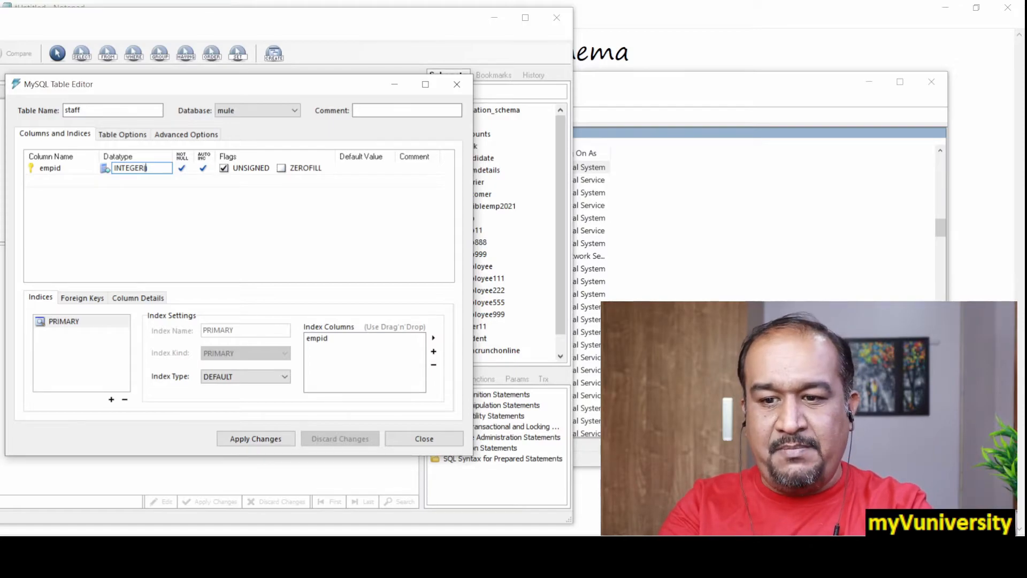
pyautogui.write('(10')
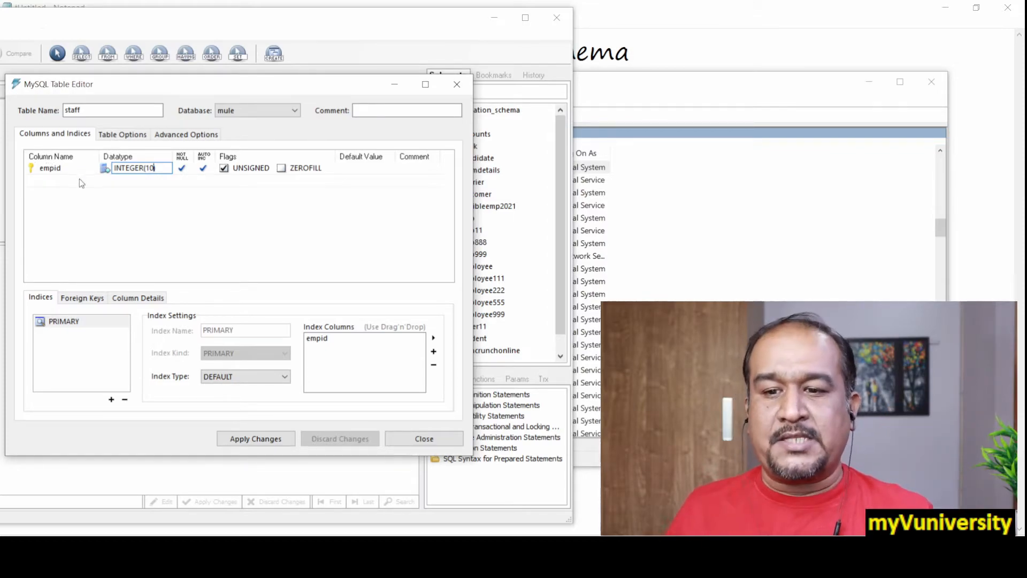
# Add an ename column with datatype VARCHAR(40) that allows null values, and turn off auto-increment for empid
pyautogui.click(53, 182)
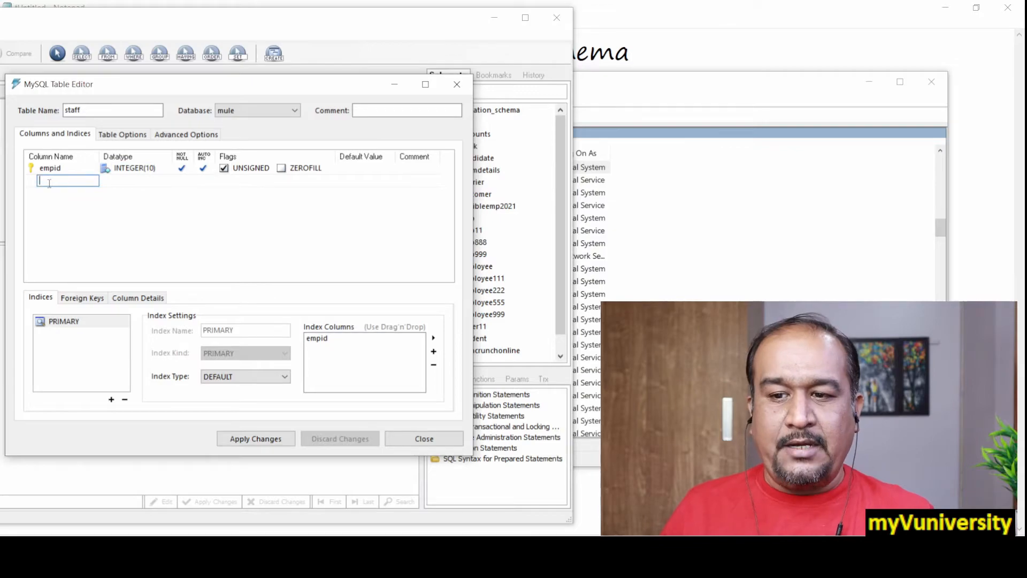
pyautogui.write('ename')
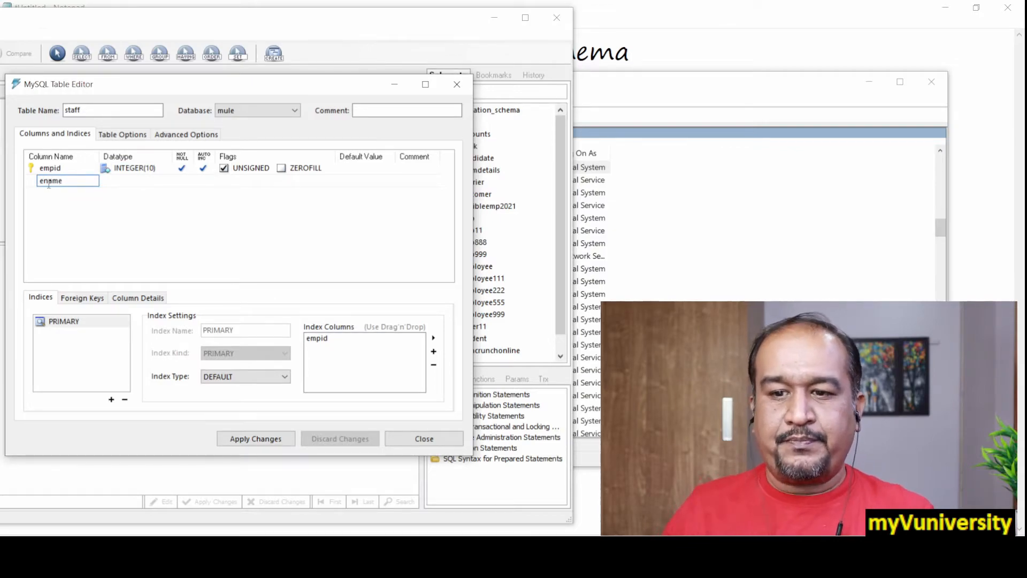
pyautogui.click(120, 180)
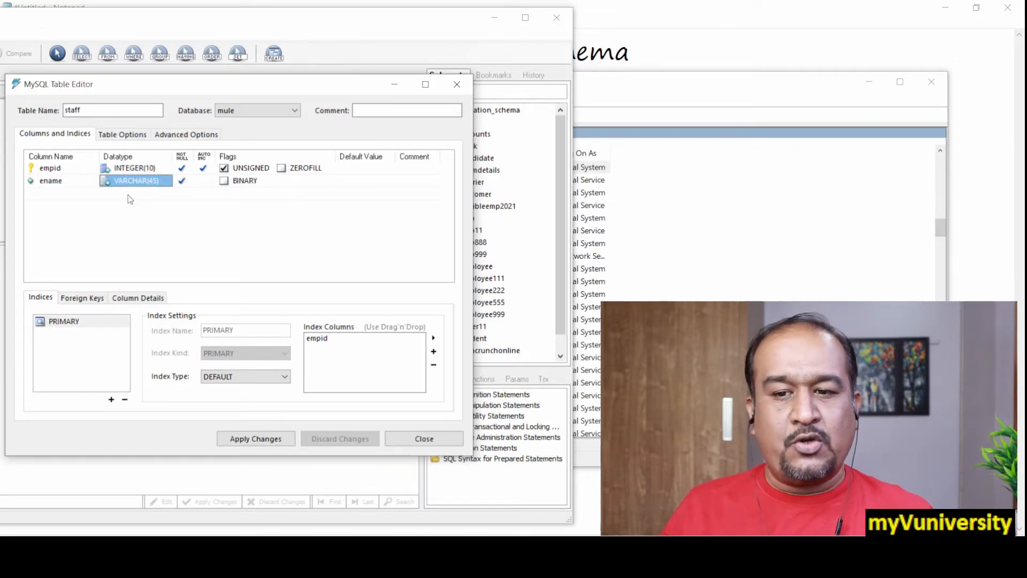
pyautogui.click(160, 187)
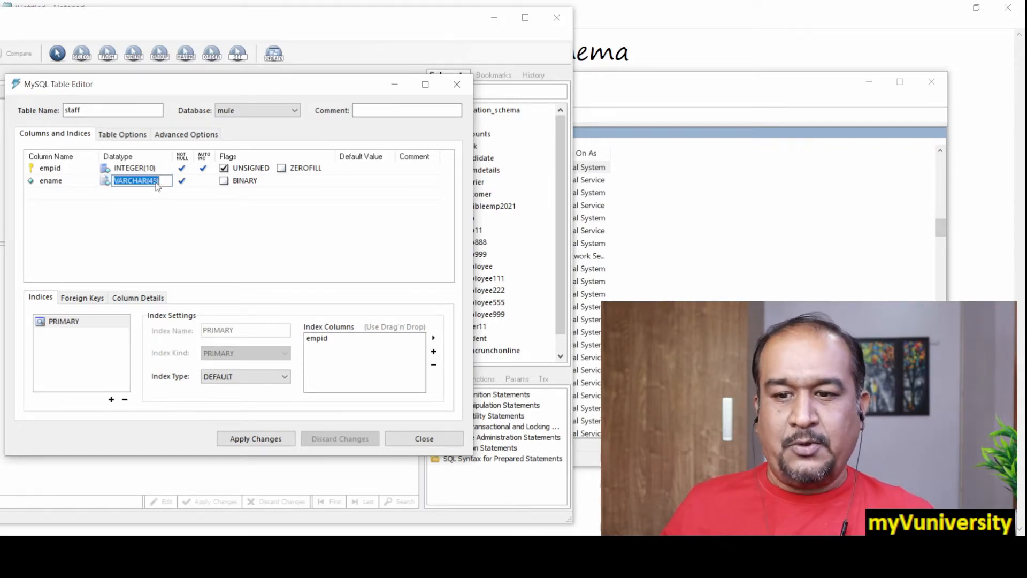
pyautogui.click(158, 184)
pyautogui.press('BackSpace')
pyautogui.press('BackSpace')
pyautogui.write('0)')
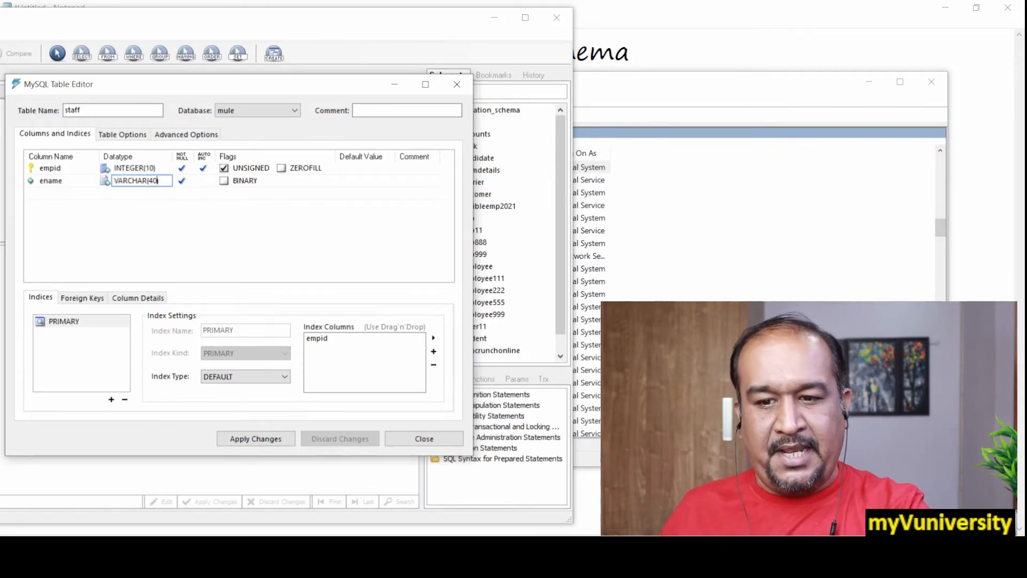
pyautogui.click(188, 193)
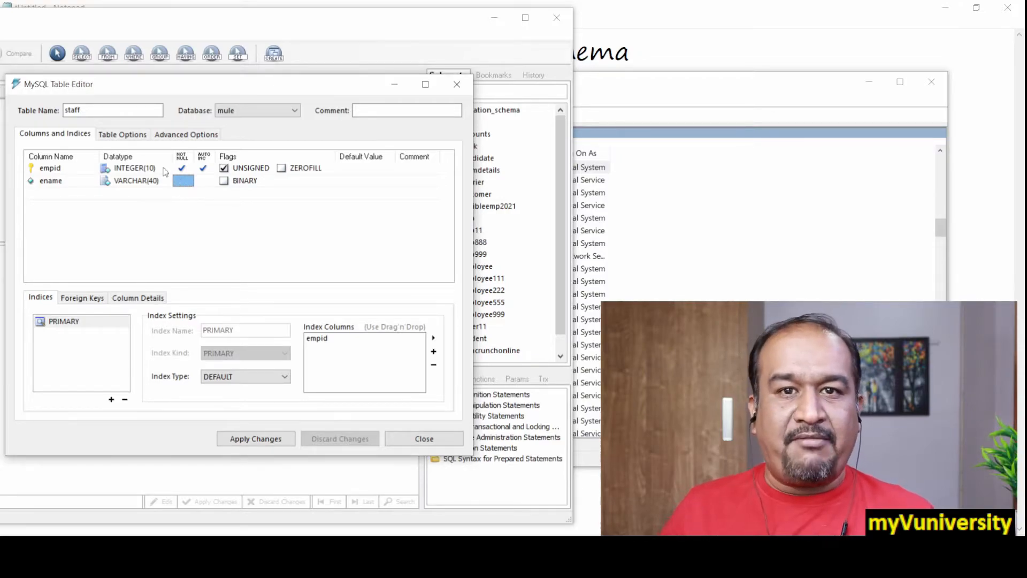
pyautogui.click(204, 169)
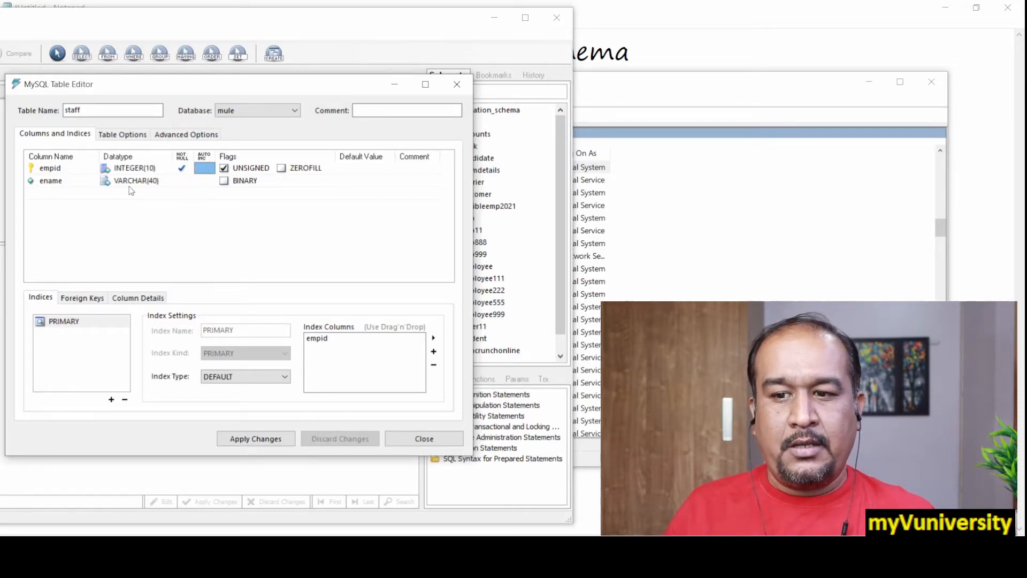
# Add a salary column with datatype INTEGER(10) and remove its Not Null constraint
pyautogui.doubleClick(53, 192)
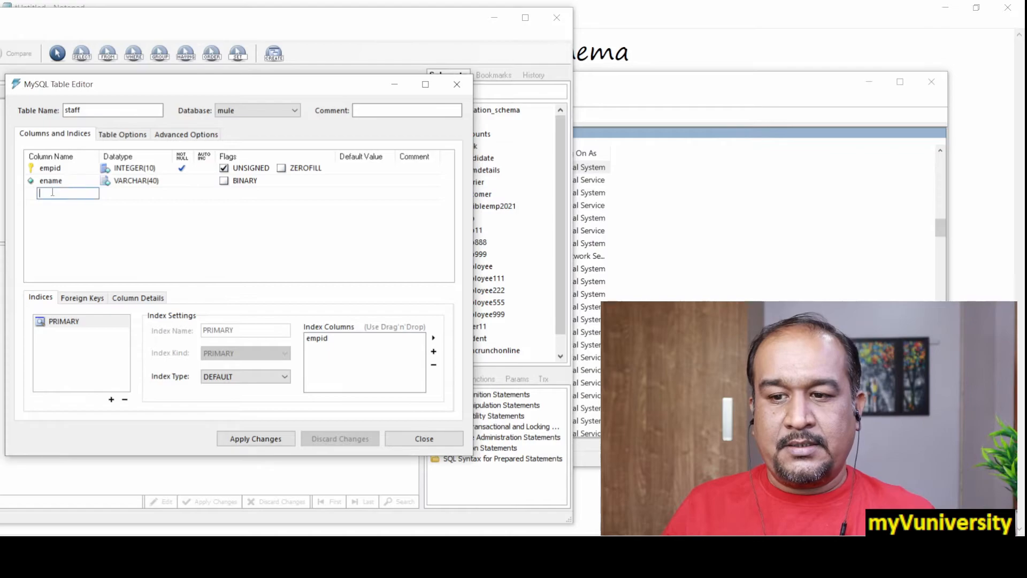
pyautogui.write('sal')
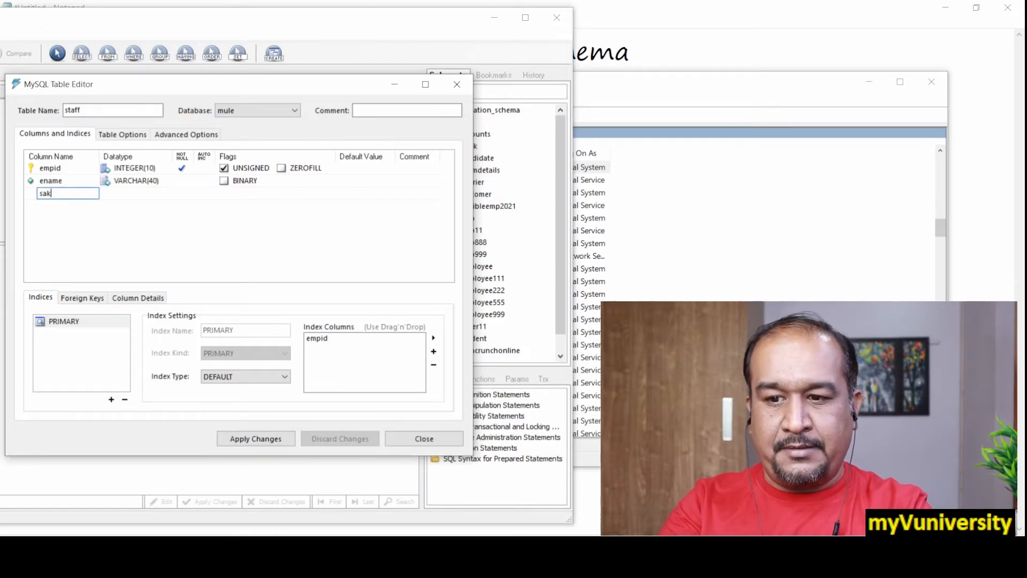
pyautogui.press('BackSpace')
pyautogui.write('lary')
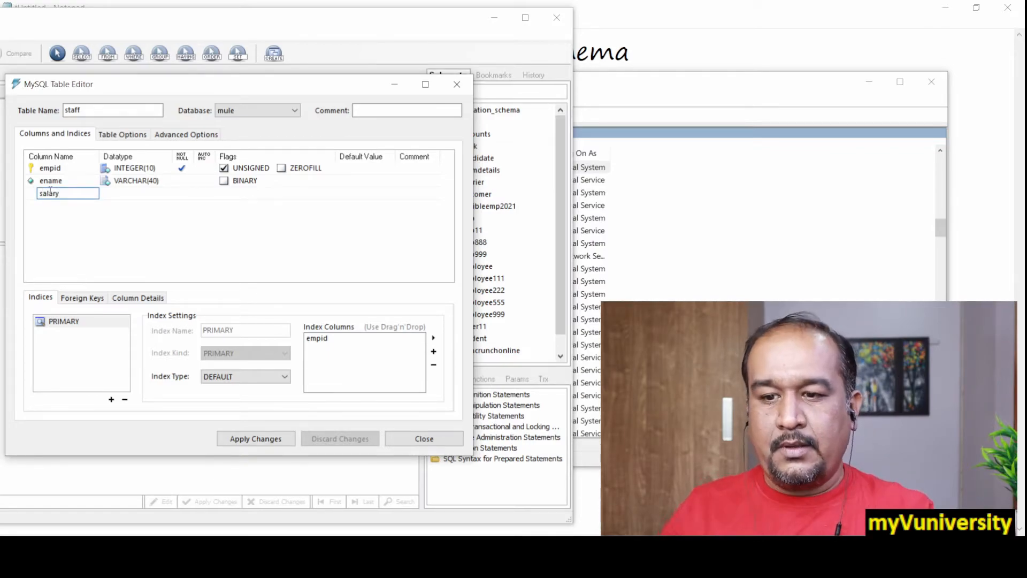
pyautogui.click(132, 198)
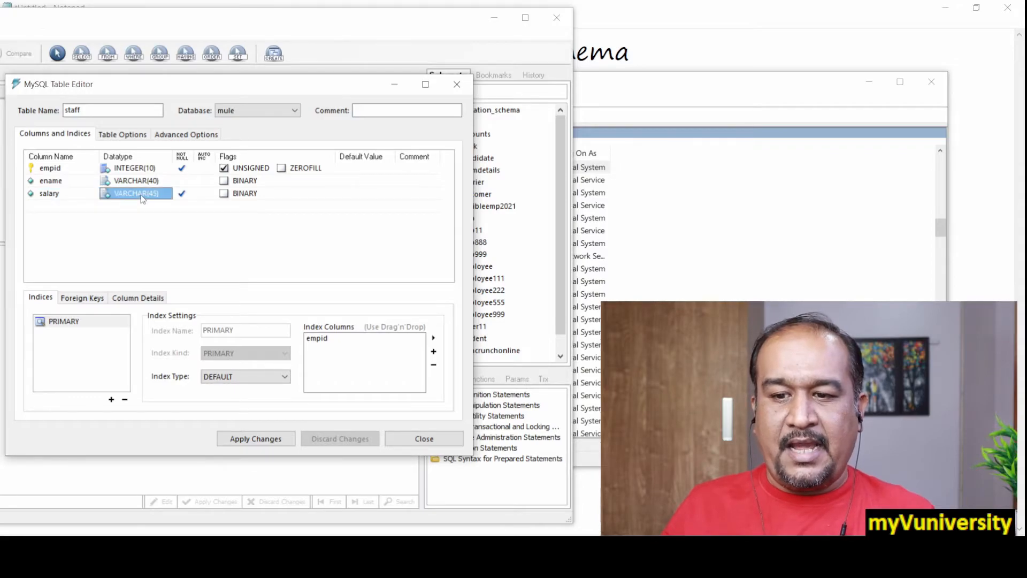
pyautogui.click(142, 195)
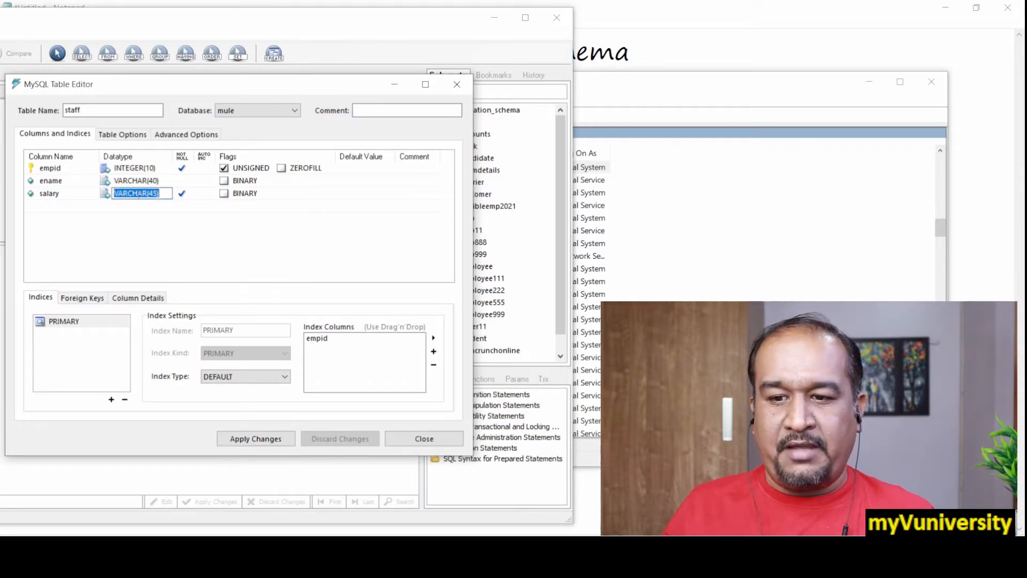
pyautogui.write('i')
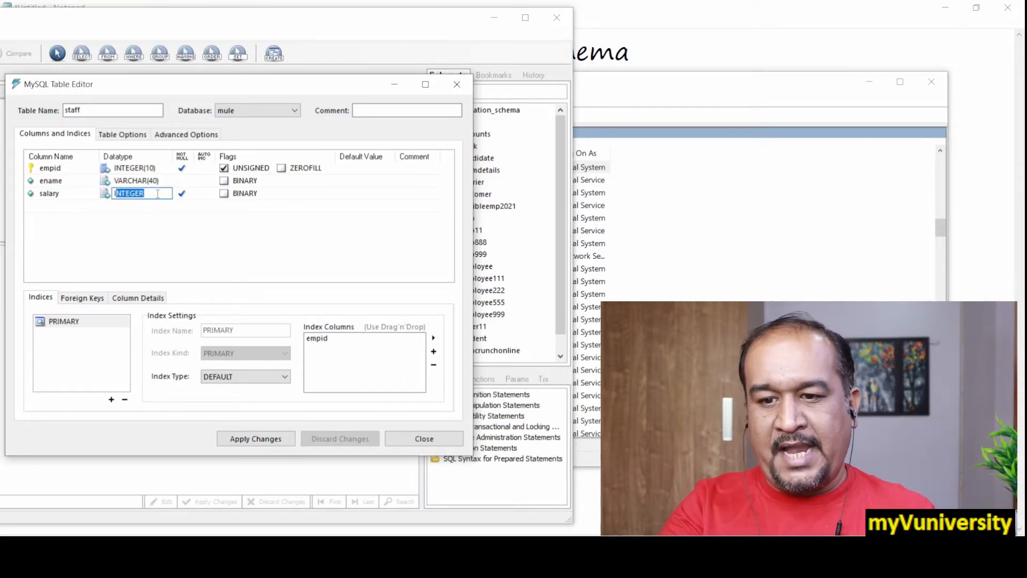
pyautogui.click(158, 194)
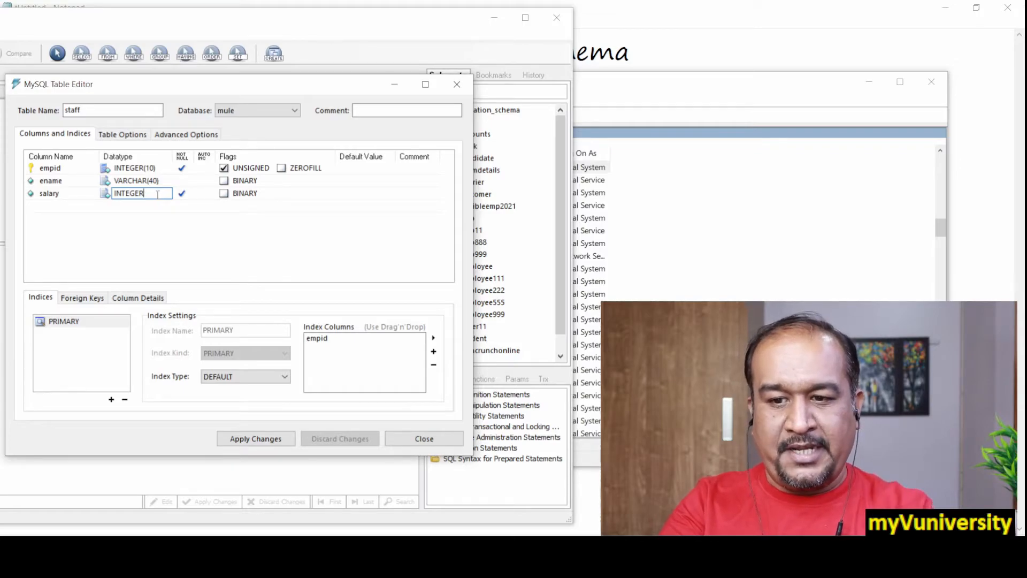
pyautogui.write('(10)')
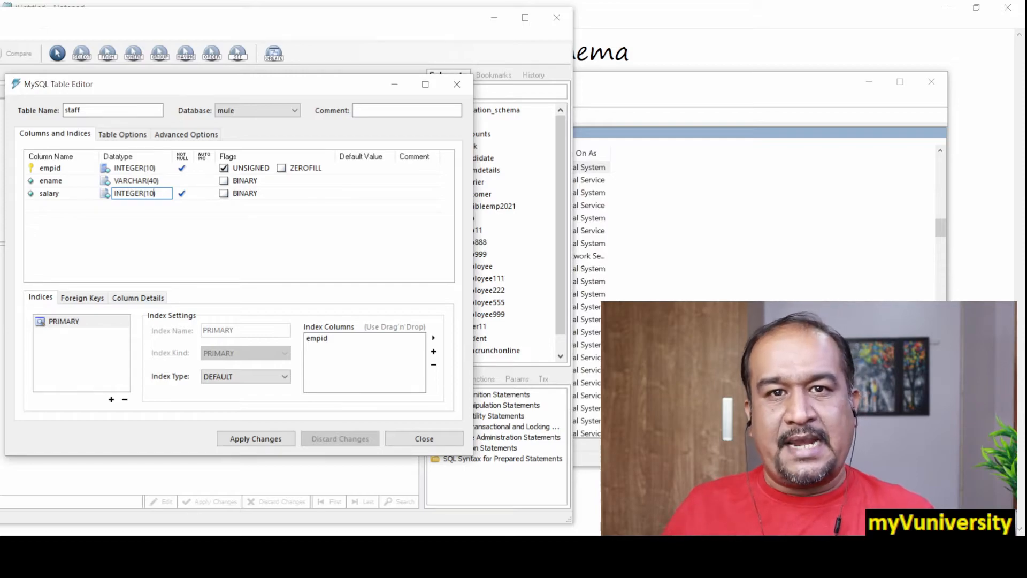
pyautogui.click(182, 194)
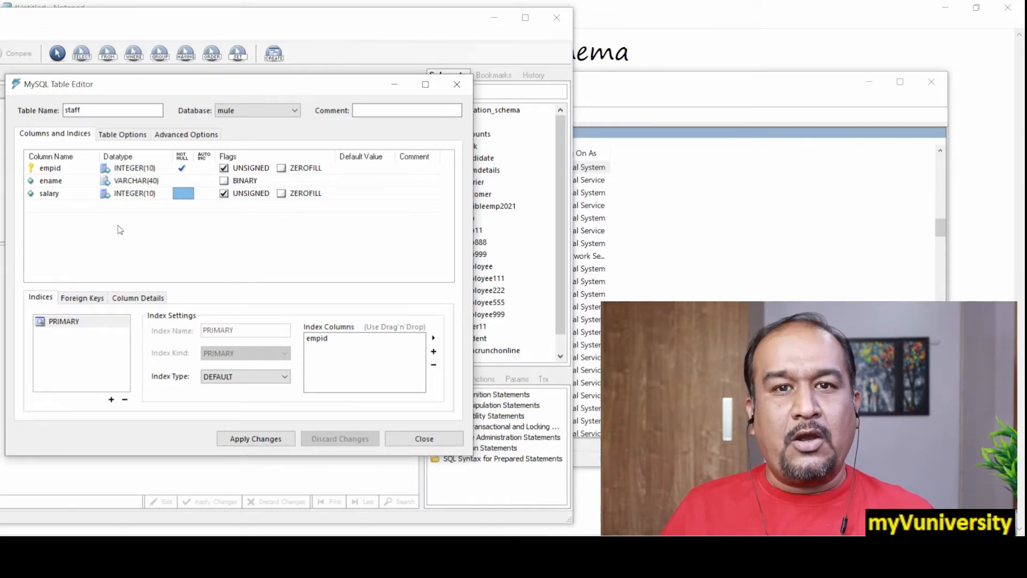
# Apply the table definition by executing the generated CREATE TABLE statement for staff, and close the table editor
pyautogui.click(249, 438)
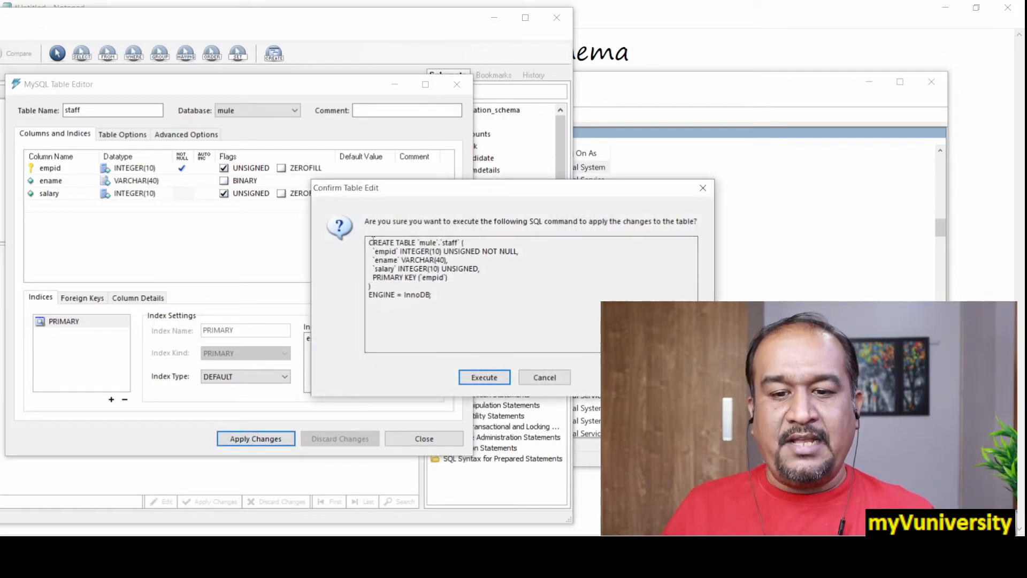
pyautogui.moveTo(369, 242); pyautogui.dragTo(455, 305)
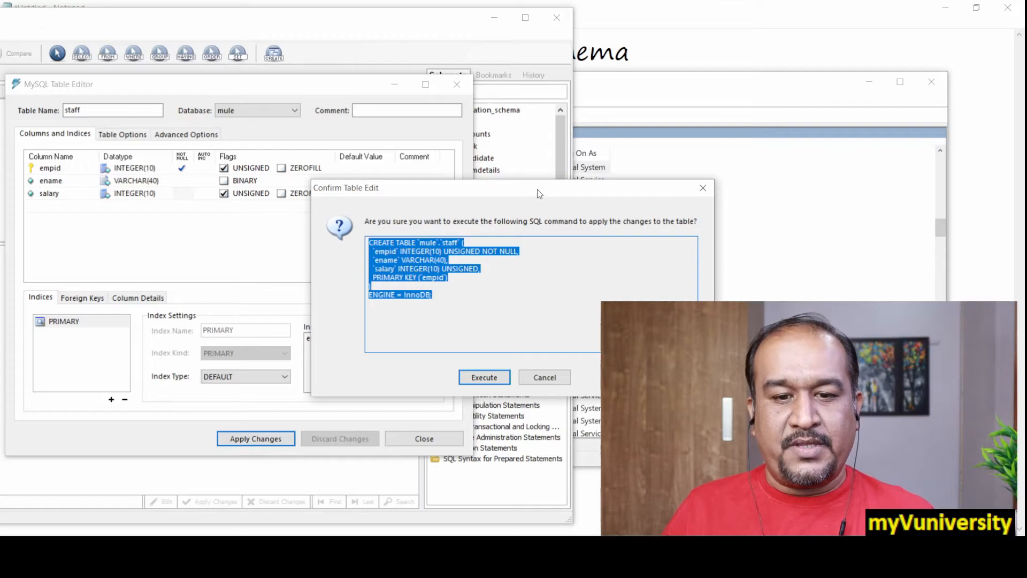
pyautogui.moveTo(539, 193); pyautogui.dragTo(270, 95)
pyautogui.click(251, 209)
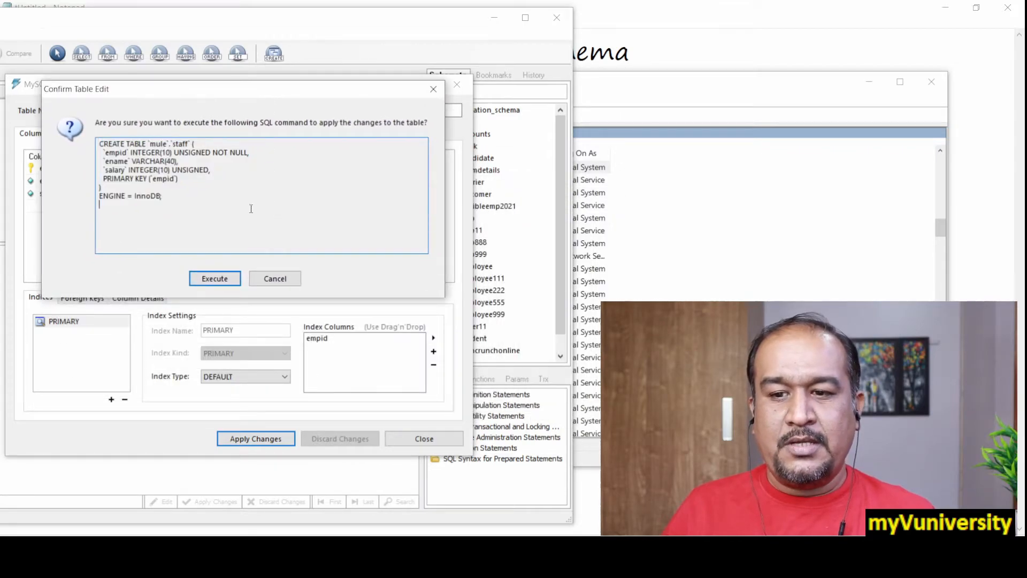
pyautogui.click(207, 278)
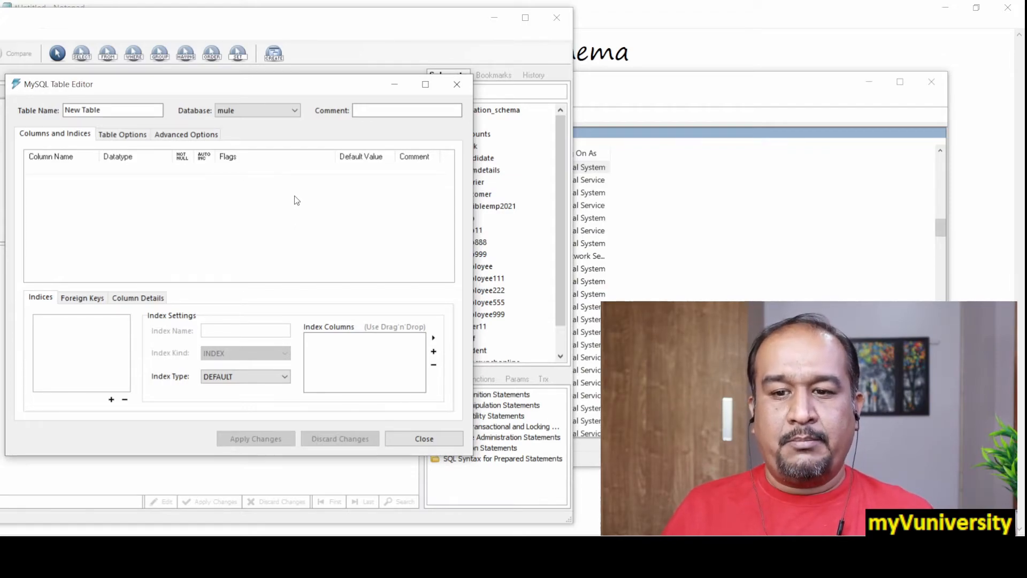
pyautogui.click(433, 439)
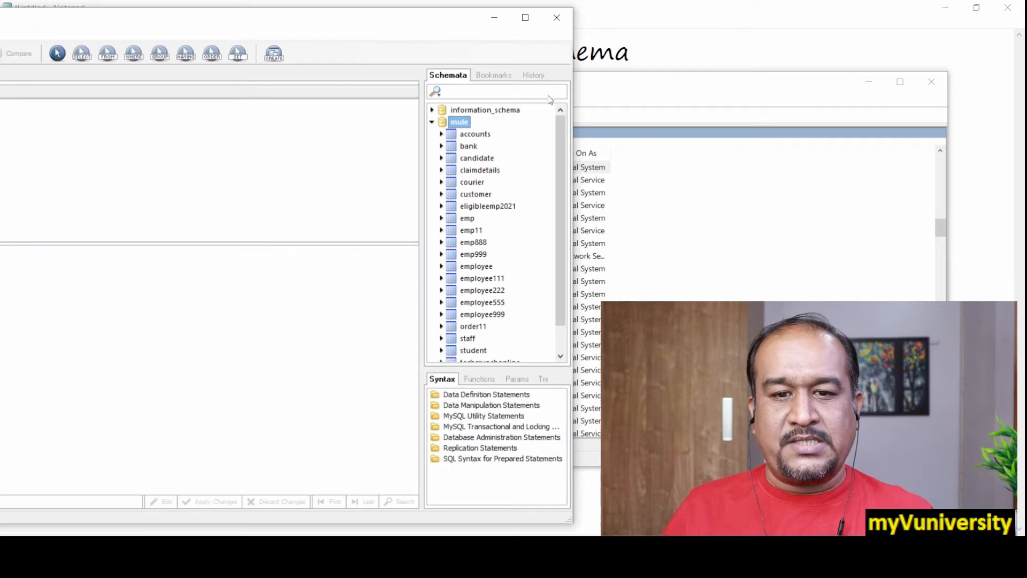
# Open the staff table's definition from the mule schema to check its columns, and close it without changes
pyautogui.moveTo(560, 149); pyautogui.dragTo(561, 179)
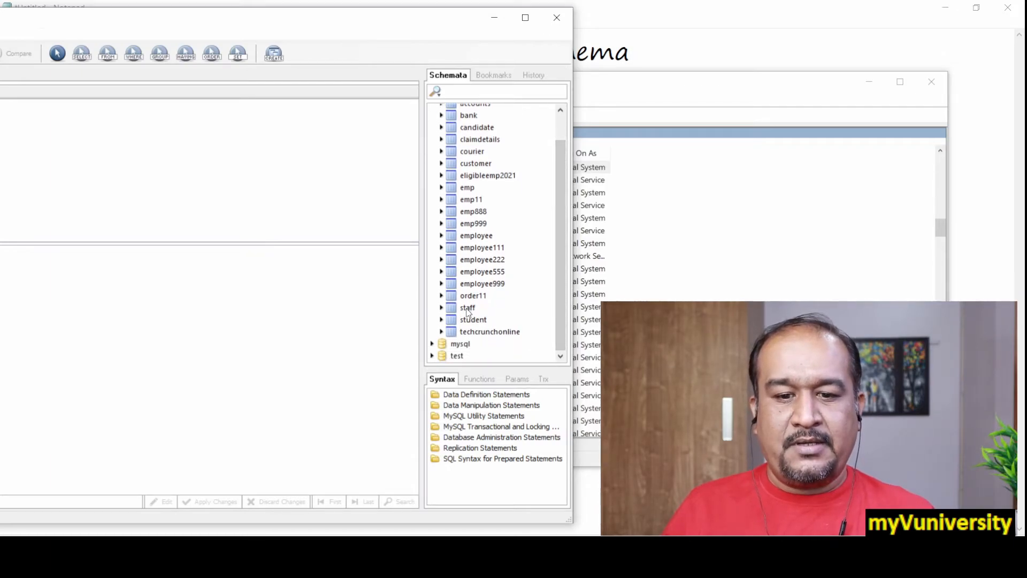
pyautogui.moveTo(432, 19); pyautogui.dragTo(752, 15)
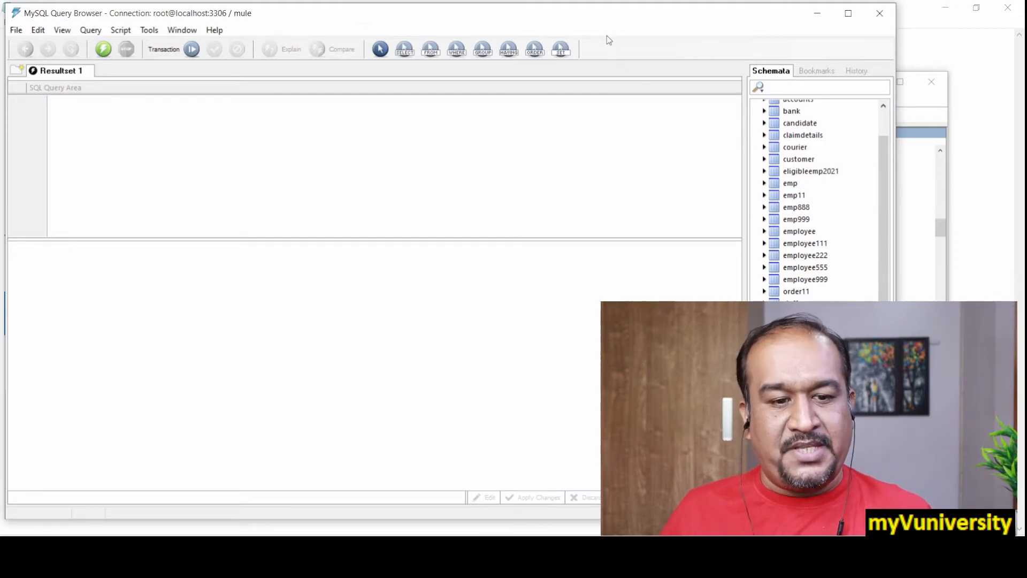
pyautogui.moveTo(624, 14); pyautogui.dragTo(153, 24)
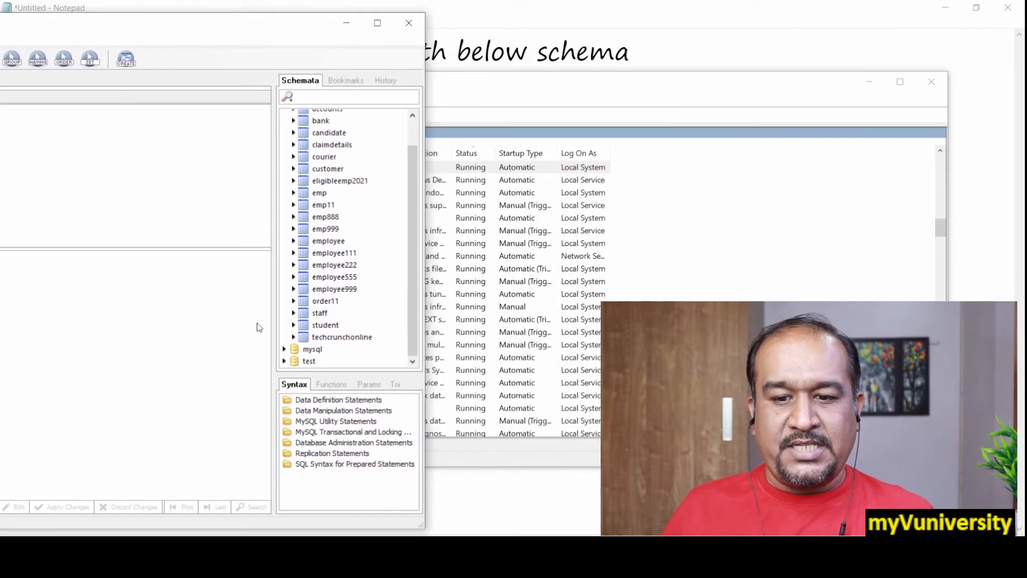
pyautogui.rightClick(321, 312)
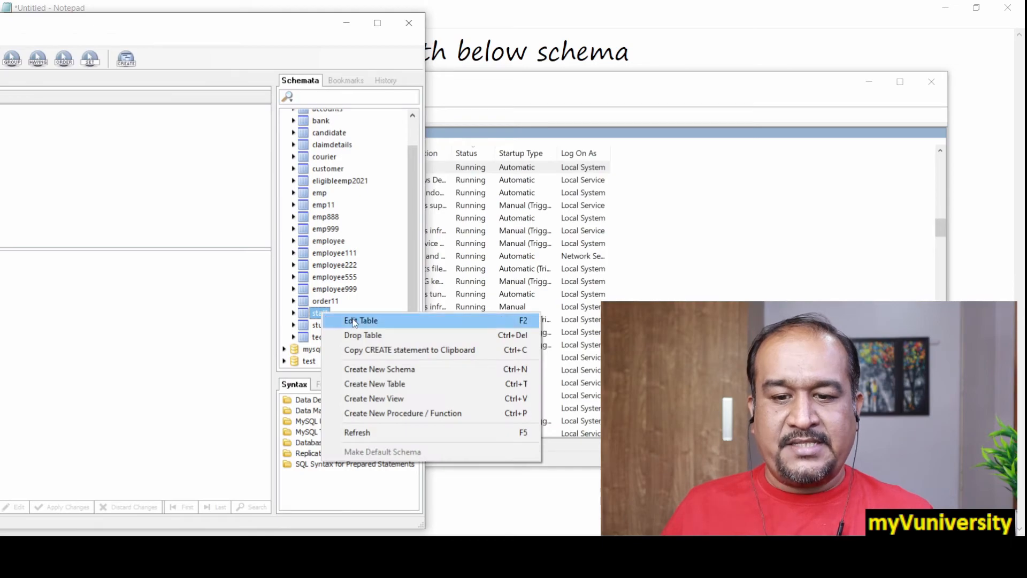
pyautogui.click(353, 321)
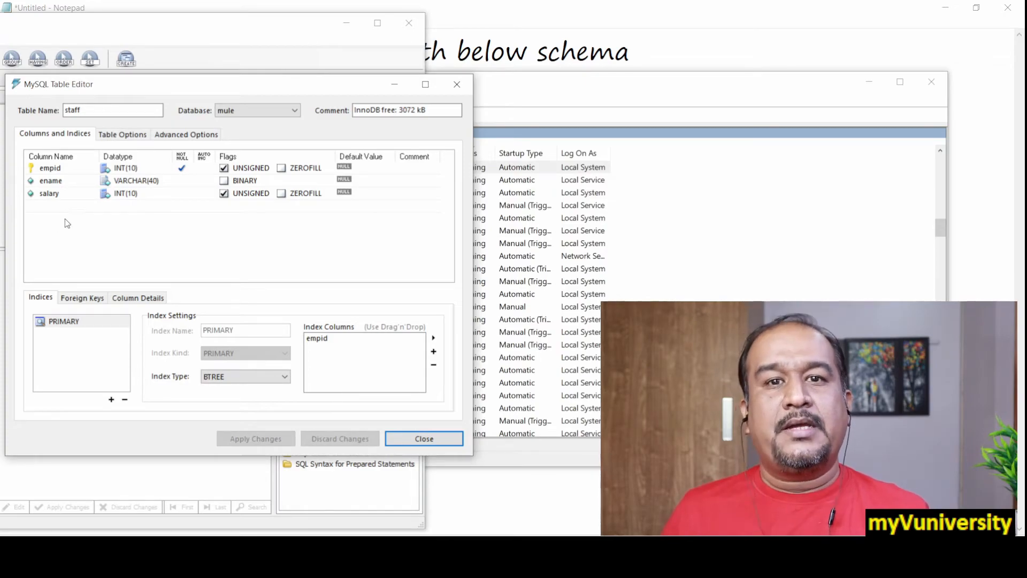
pyautogui.click(429, 442)
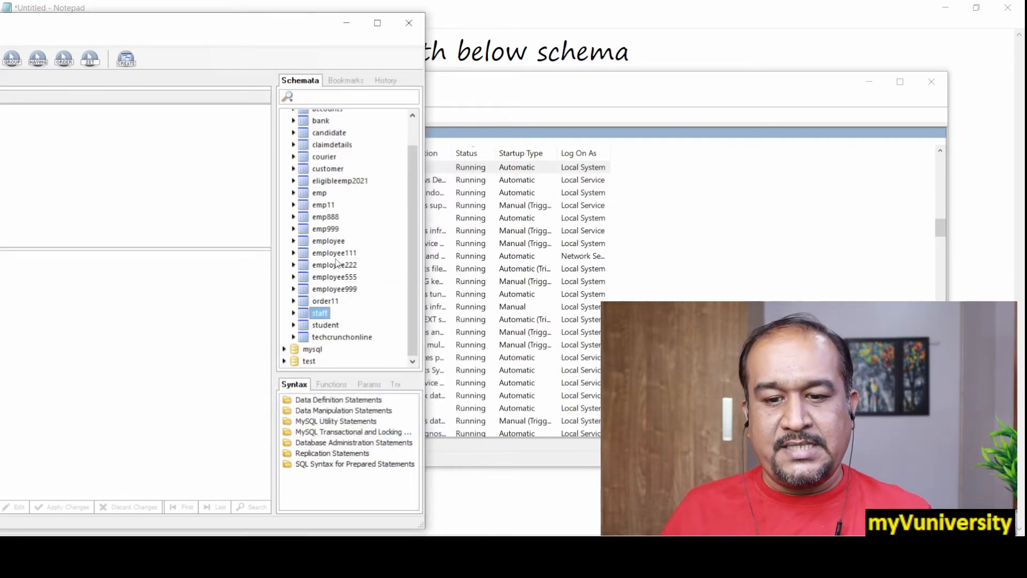
# Generate the query SELECT * FROM staff s; from the staff table and execute it
pyautogui.doubleClick(325, 312)
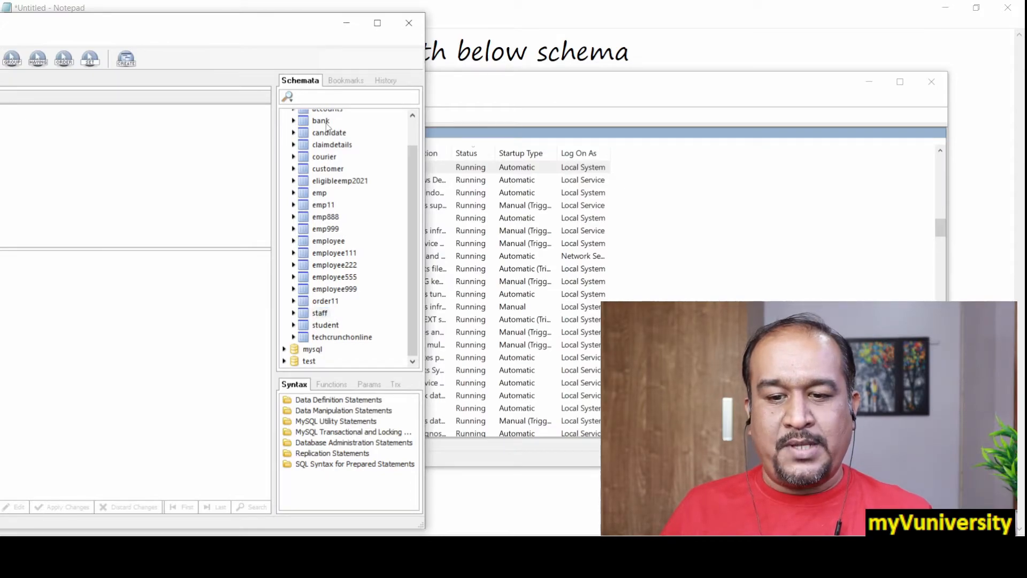
pyautogui.moveTo(281, 31); pyautogui.dragTo(753, 37)
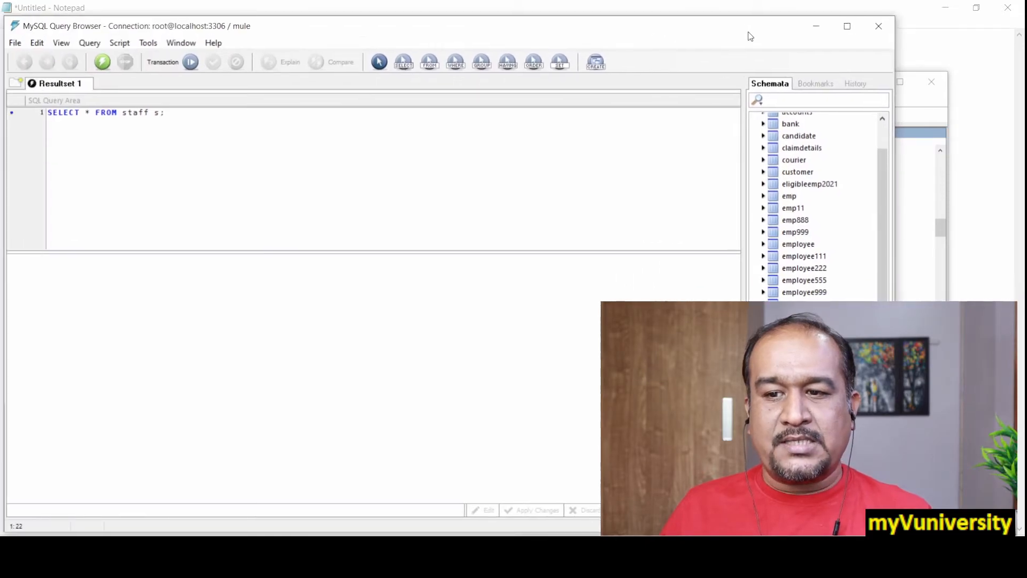
pyautogui.moveTo(168, 120); pyautogui.dragTo(52, 113)
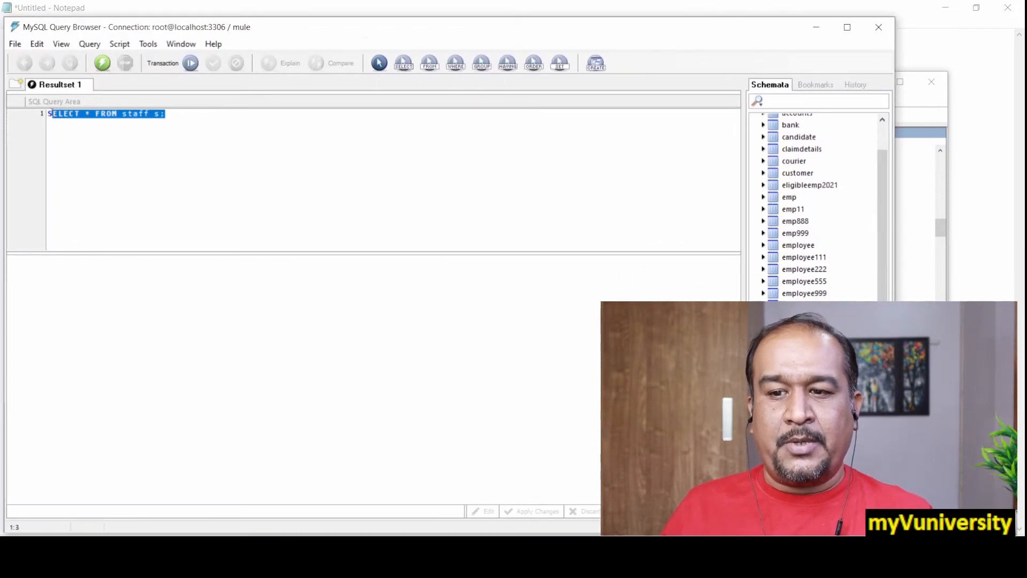
pyautogui.click(102, 64)
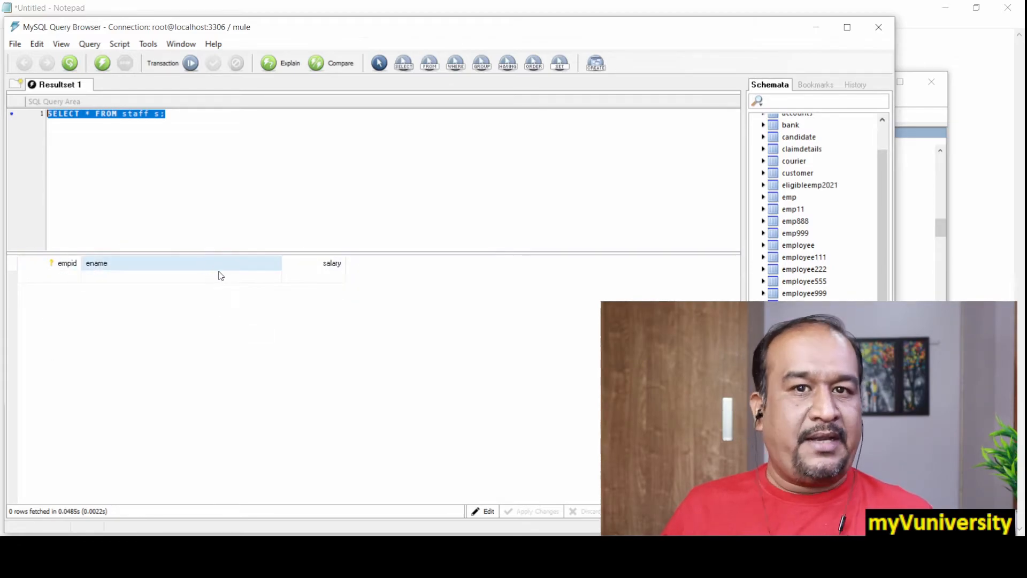
pyautogui.moveTo(582, 31)
pyautogui.mouseDown()
pyautogui.moveTo(562, 11)
pyautogui.moveTo(619, 21)
pyautogui.moveTo(577, 18)
pyautogui.mouseUp()
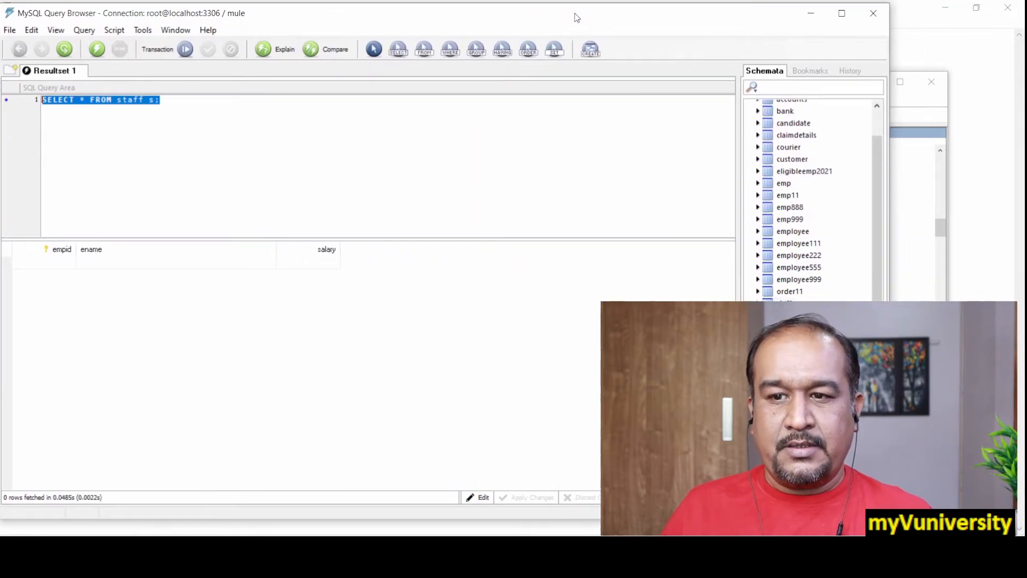
pyautogui.click(53, 263)
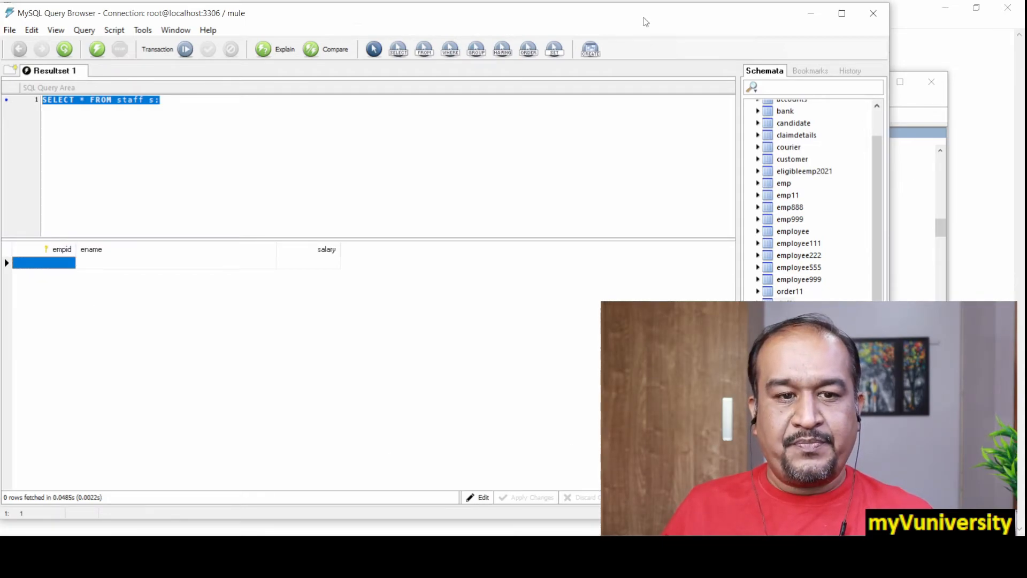
pyautogui.moveTo(643, 16); pyautogui.dragTo(232, 1)
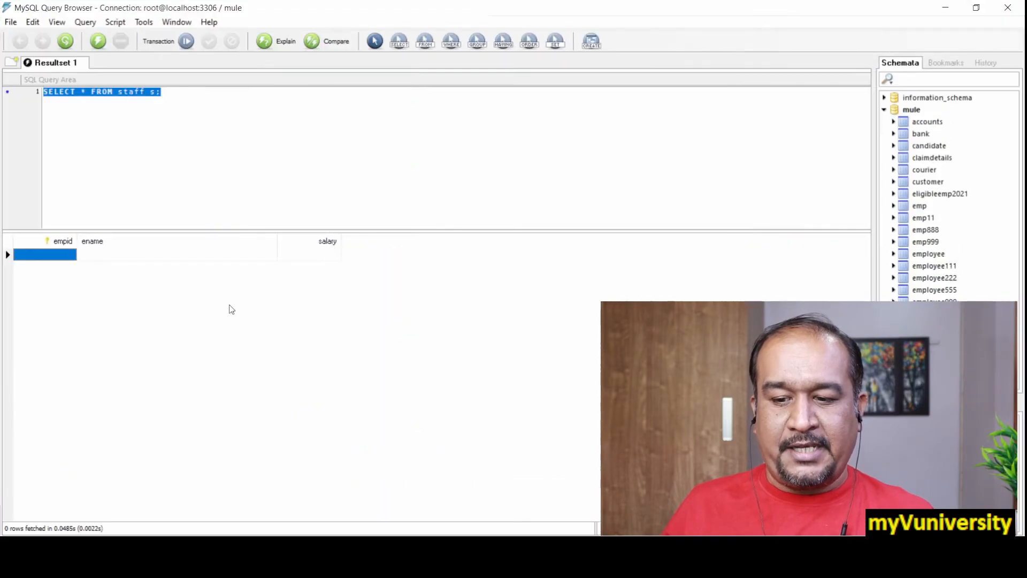
pyautogui.click(976, 8)
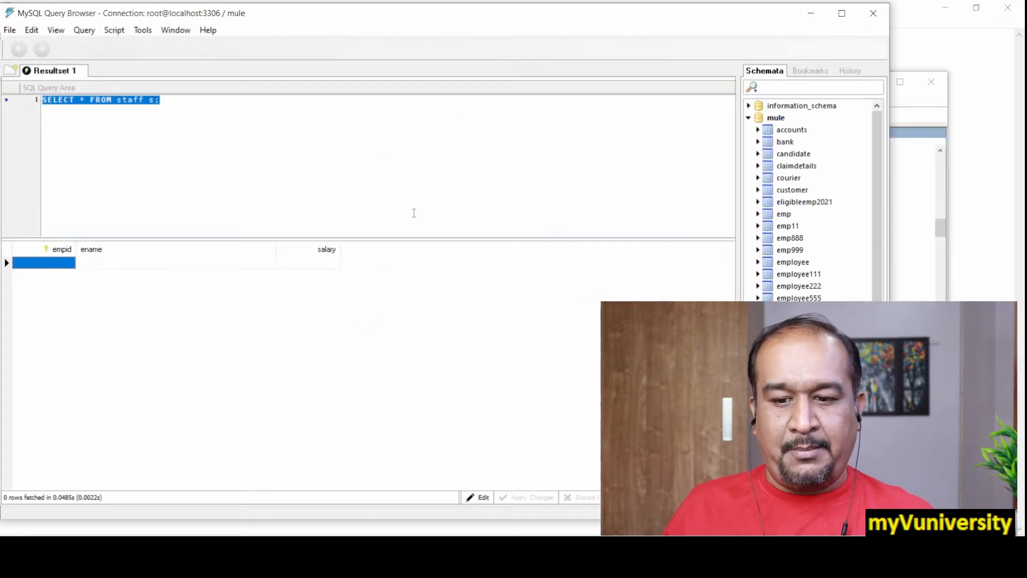
# Enable editing of the staff result set and enter the first record with empid 1001, the employee's name and salary 15000
pyautogui.moveTo(560, 32); pyautogui.dragTo(230, 41)
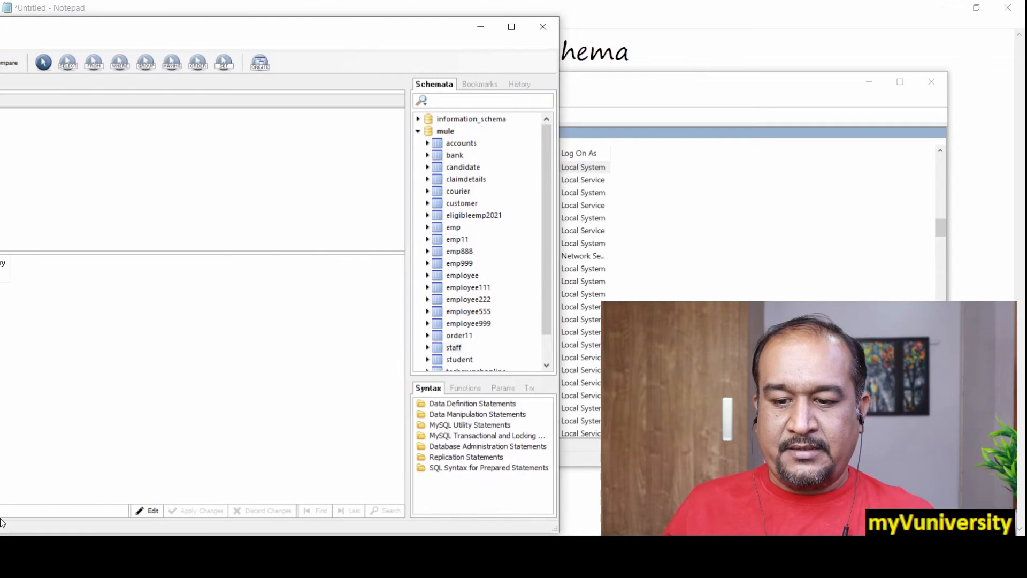
pyautogui.click(148, 512)
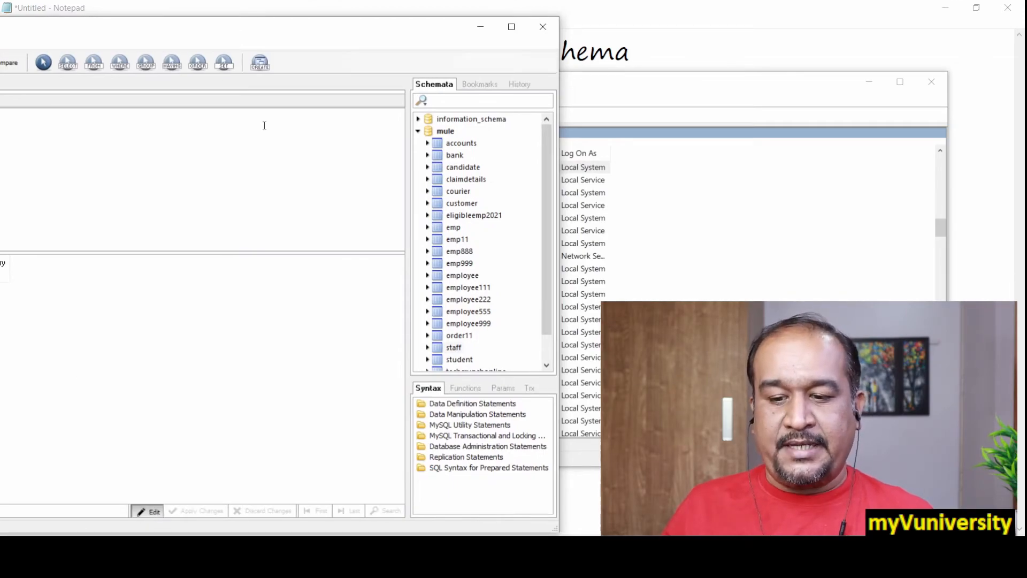
pyautogui.moveTo(320, 37); pyautogui.dragTo(664, 45)
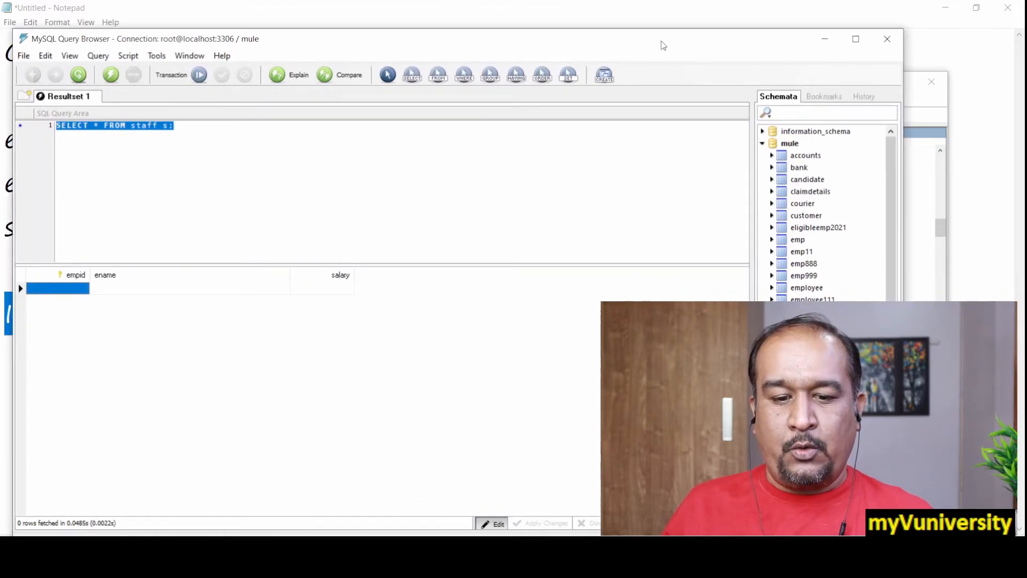
pyautogui.doubleClick(62, 290)
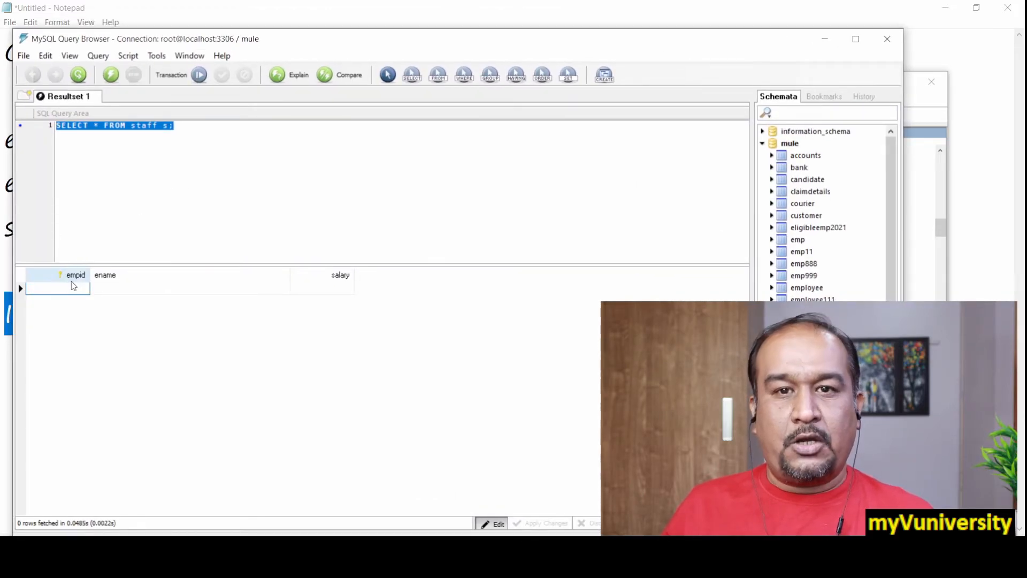
pyautogui.write('1001')
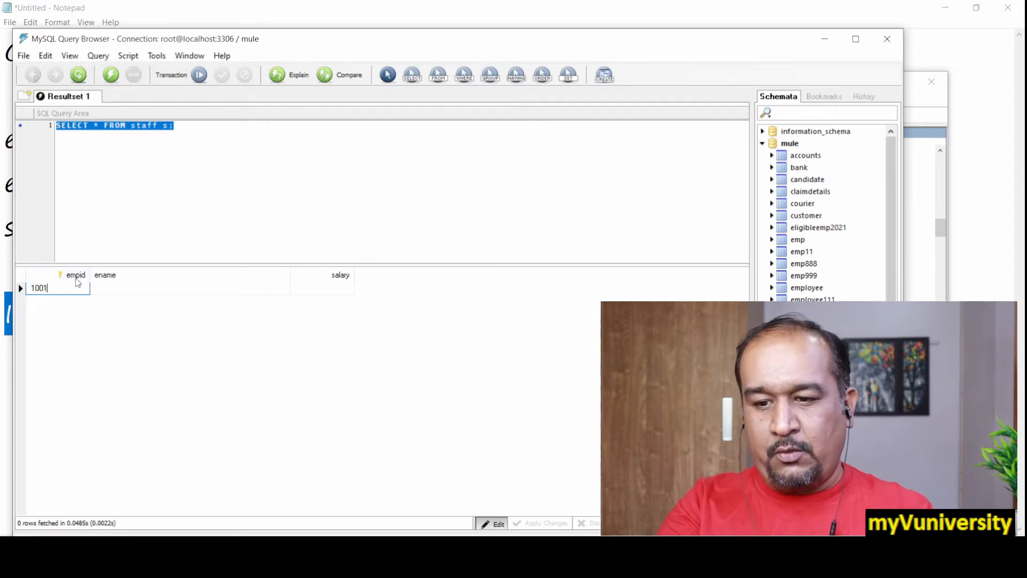
pyautogui.doubleClick(178, 289)
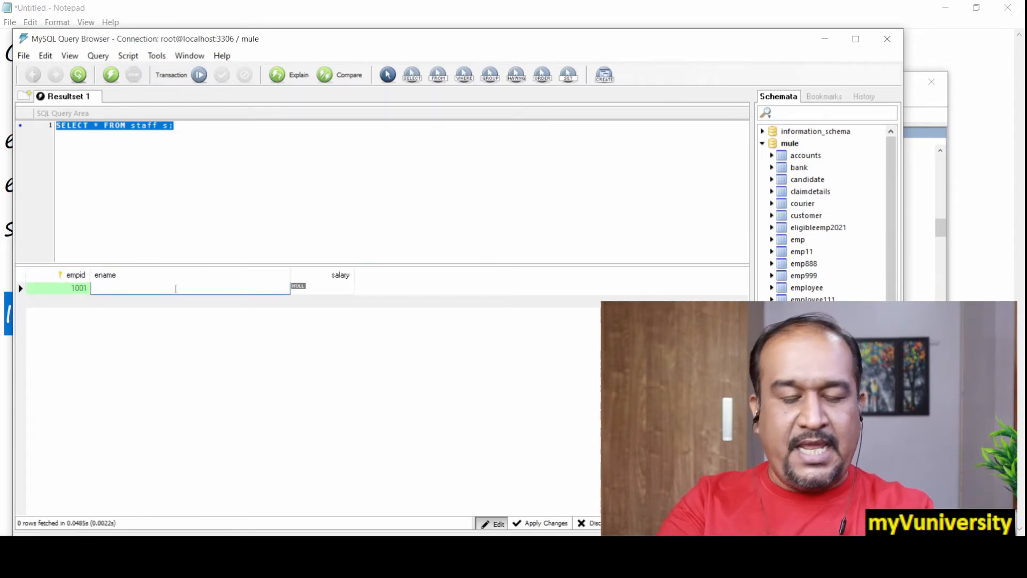
pyautogui.write('virat')
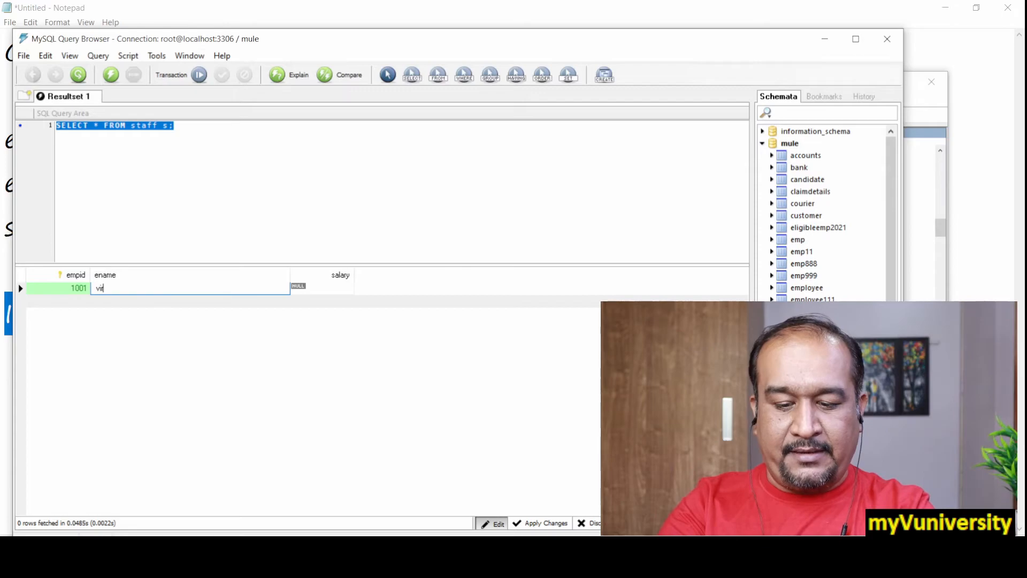
pyautogui.doubleClick(327, 288)
pyautogui.write('15000')
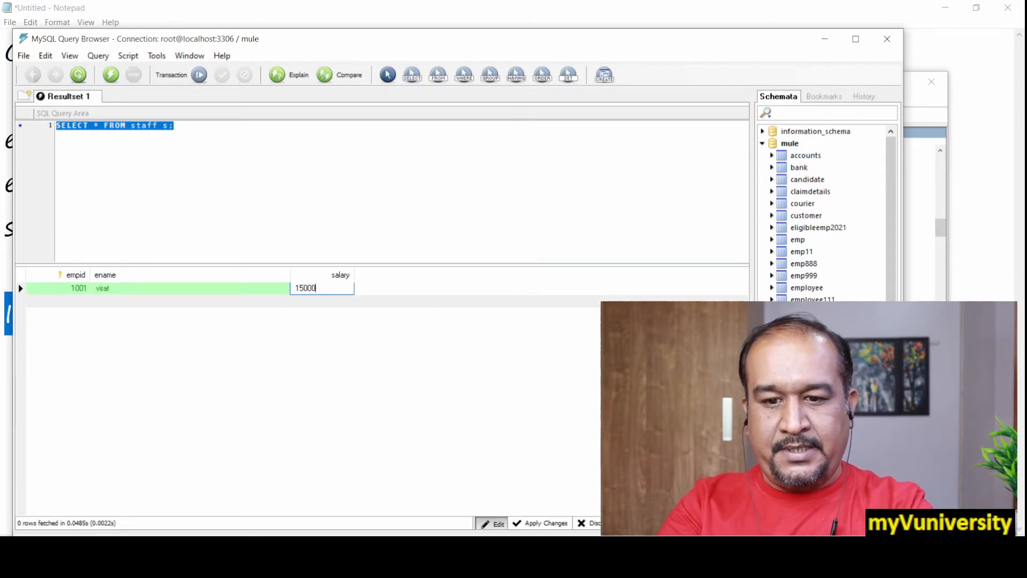
# Add a second staff record with empid 1002, the employee's name and salary 16000
pyautogui.click(64, 307)
pyautogui.doubleClick(77, 300)
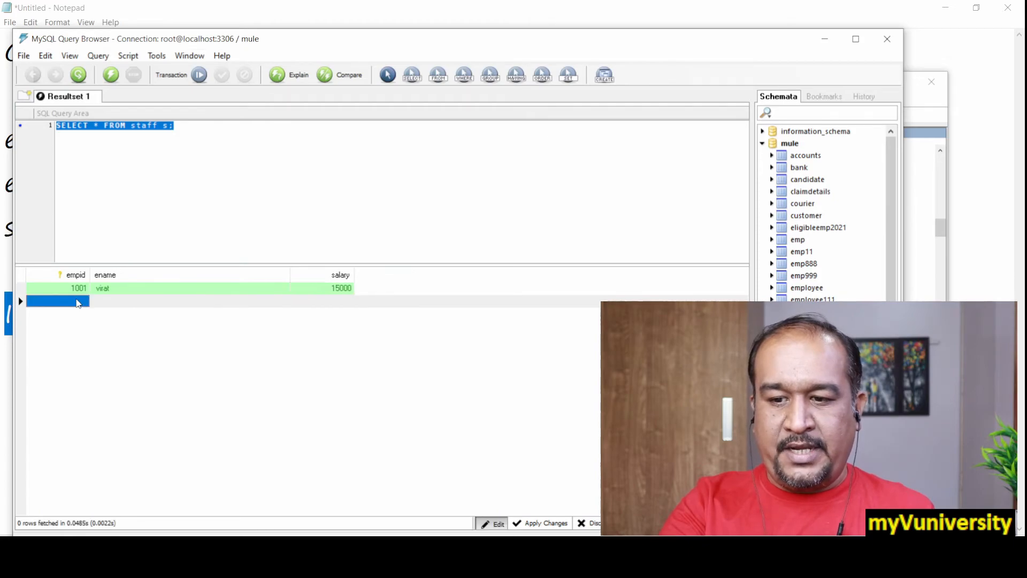
pyautogui.write('2')
pyautogui.press('BackSpace')
pyautogui.write('1002')
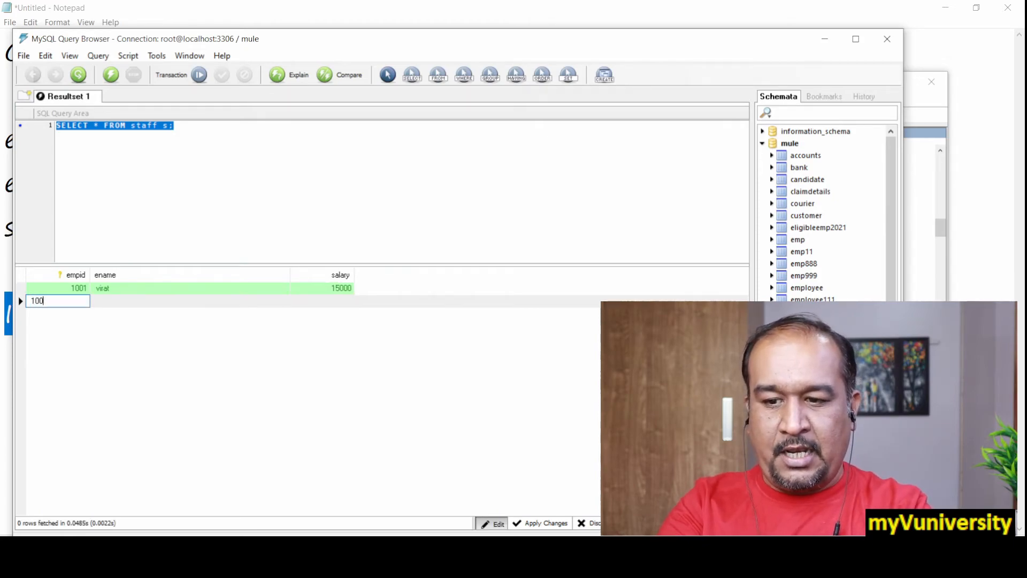
pyautogui.doubleClick(123, 301)
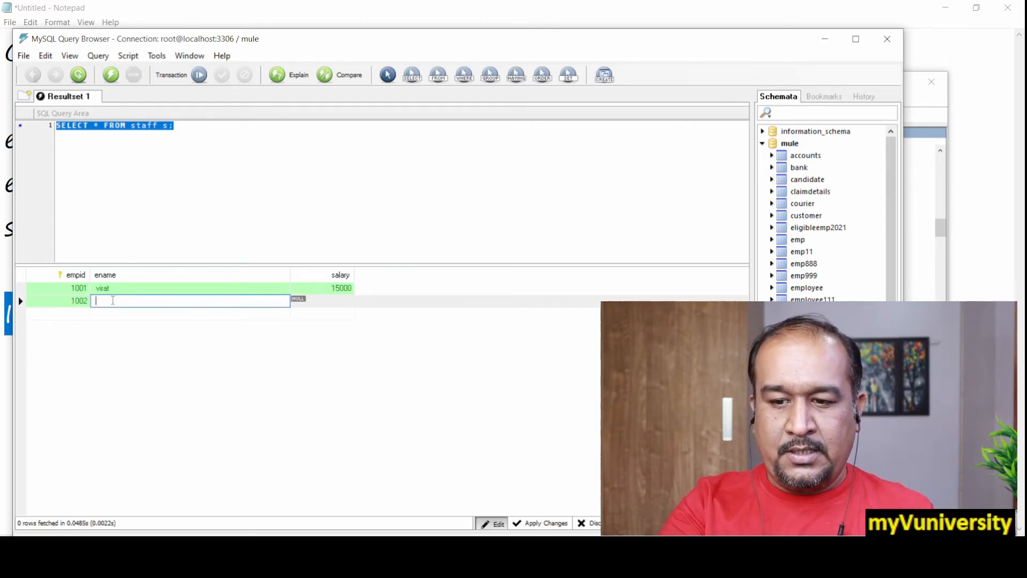
pyautogui.write('rohit')
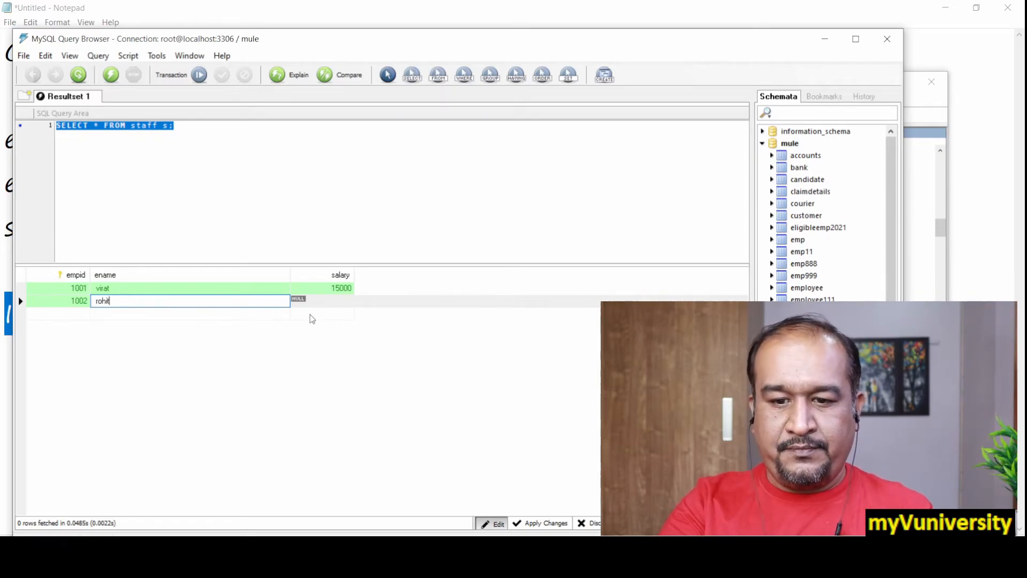
pyautogui.doubleClick(314, 301)
pyautogui.write('16000')
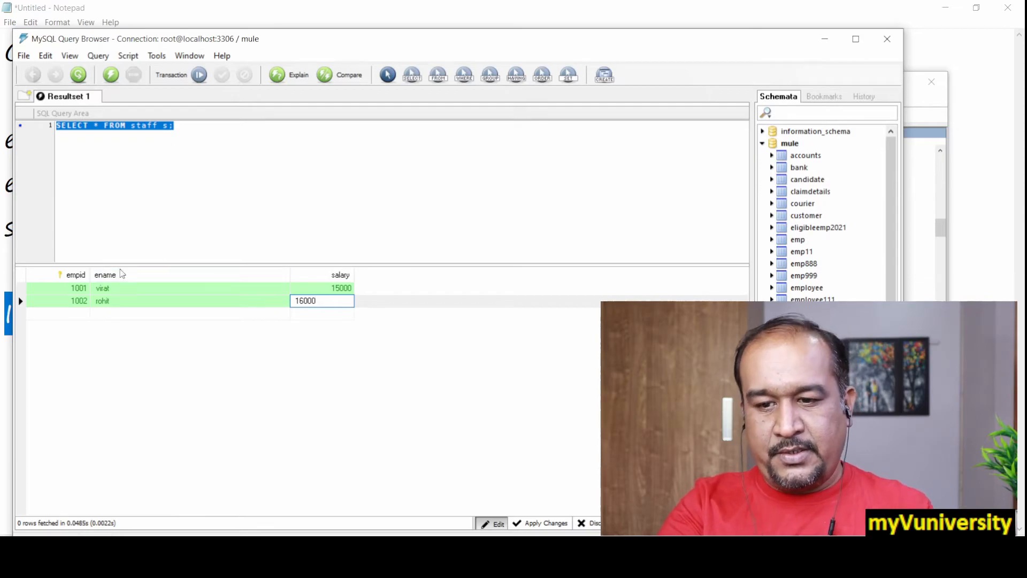
# Add a third staff record with empid 1003, the employee's name and salary 25500
pyautogui.doubleClick(80, 314)
pyautogui.write('1')
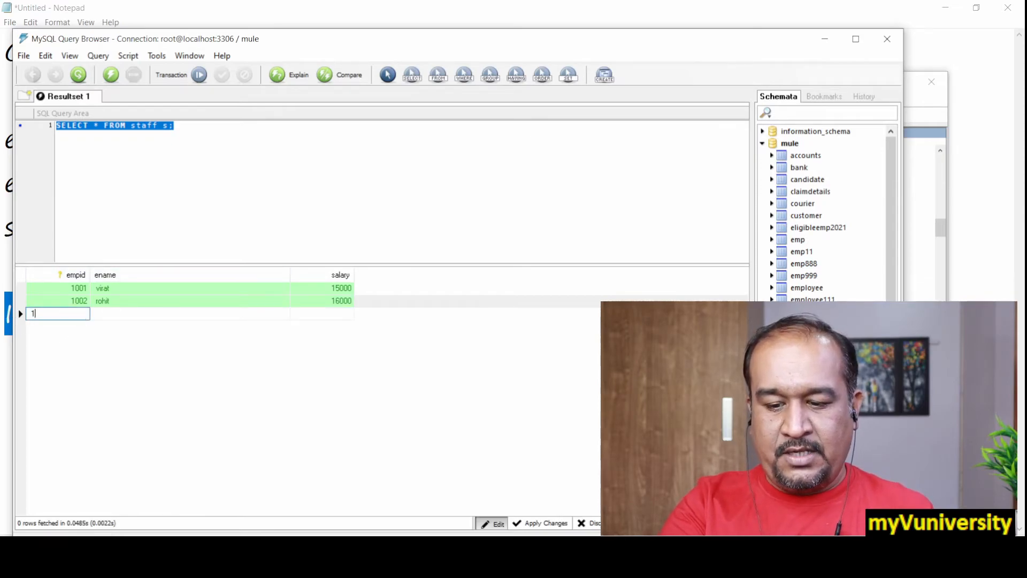
pyautogui.write('003')
pyautogui.press('Tab')
pyautogui.write('a')
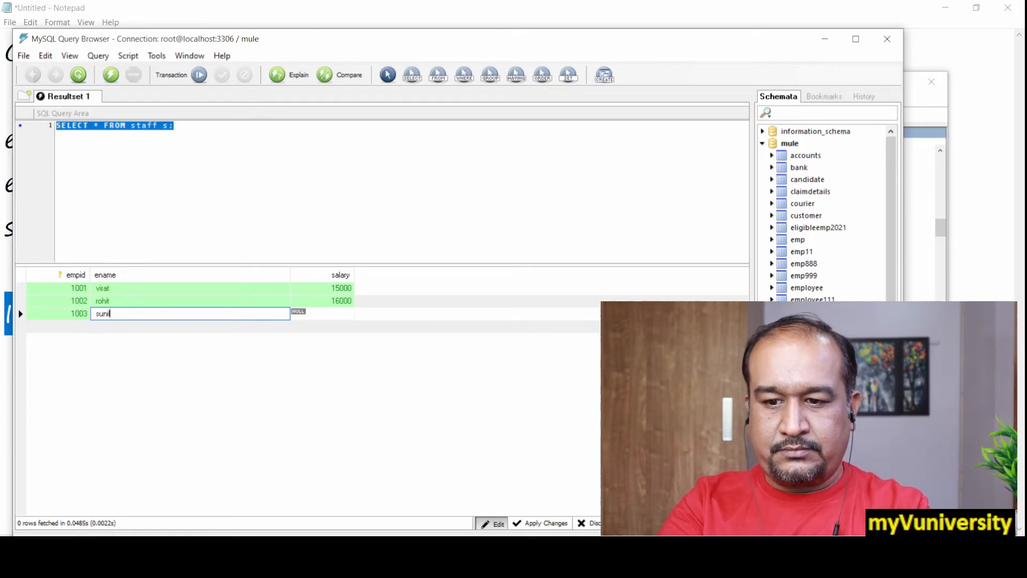
pyautogui.write('unil')
pyautogui.doubleClick(325, 315)
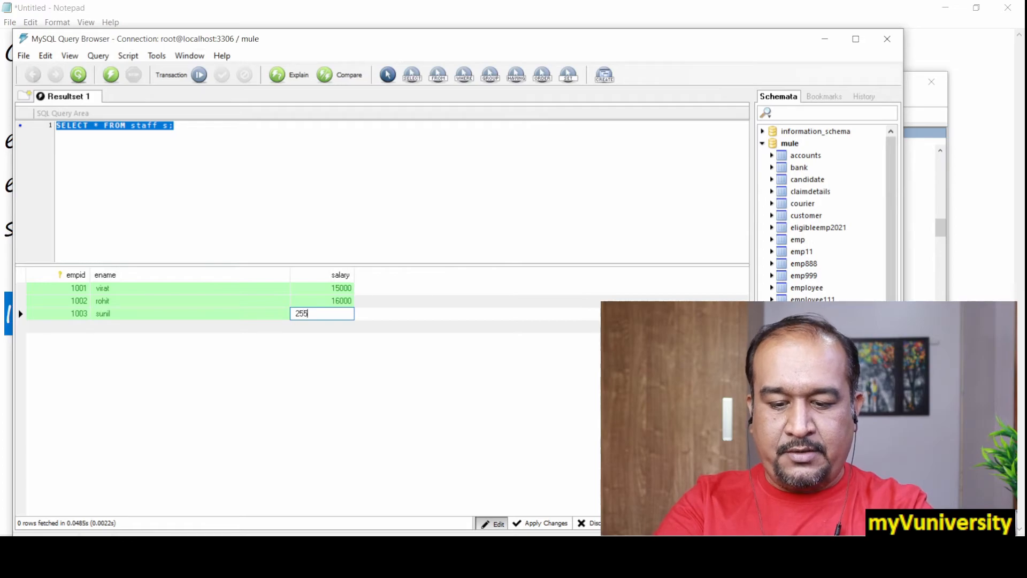
# Add a fourth staff record with empid 1004, the employee's name and salary 45000
pyautogui.doubleClick(85, 328)
pyautogui.write('1004')
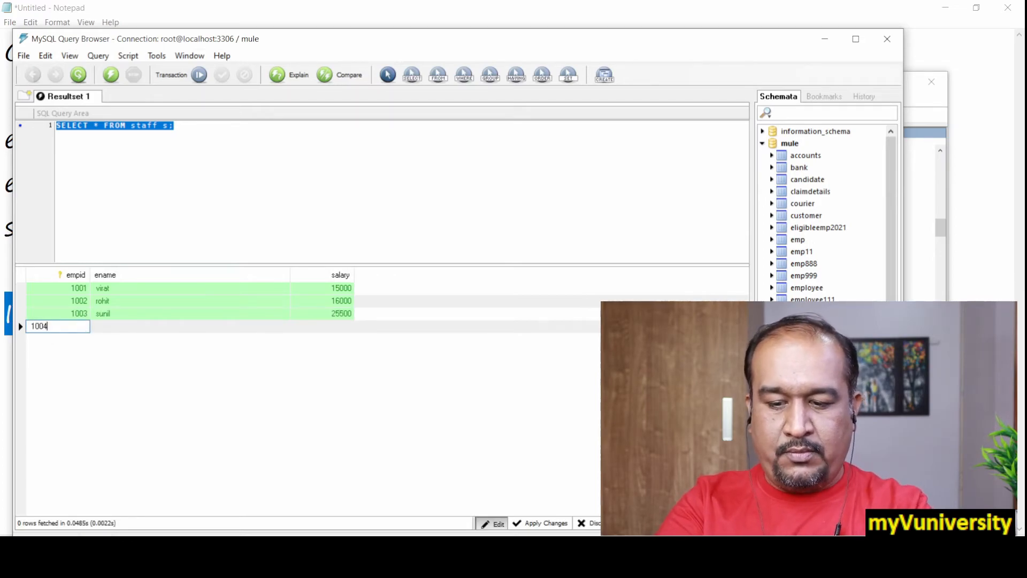
pyautogui.doubleClick(119, 329)
pyautogui.write('sachin')
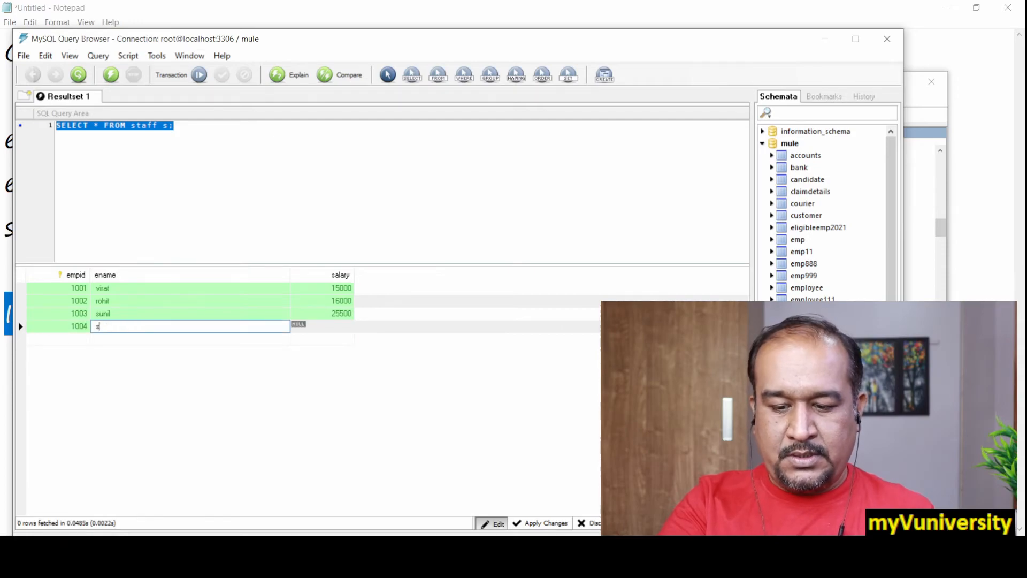
pyautogui.doubleClick(314, 327)
pyautogui.write('45000')
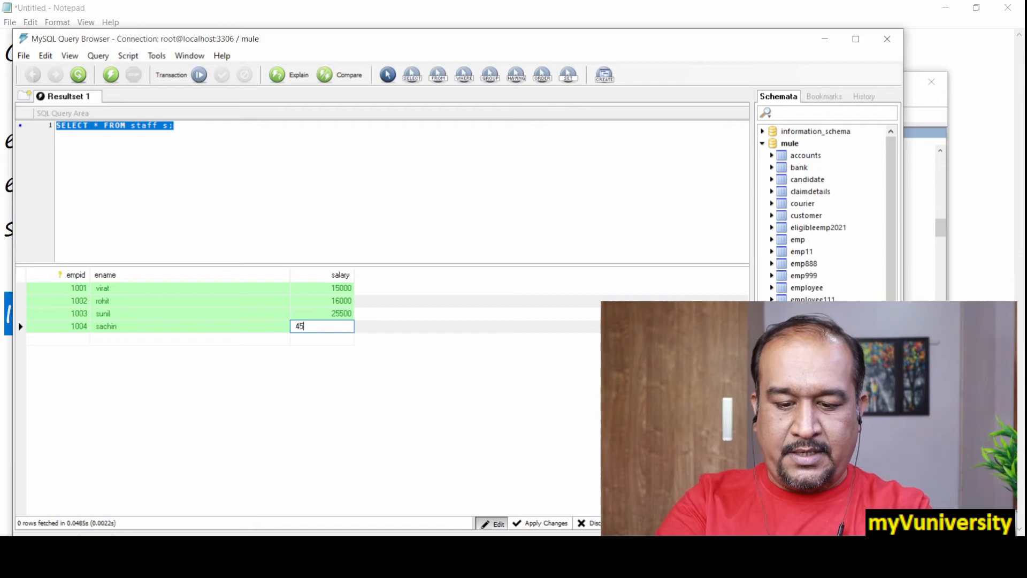
# Add a fifth staff record with empid 1005, the employee's name and salary 15000
pyautogui.click(81, 342)
pyautogui.click(84, 343)
pyautogui.write('1005')
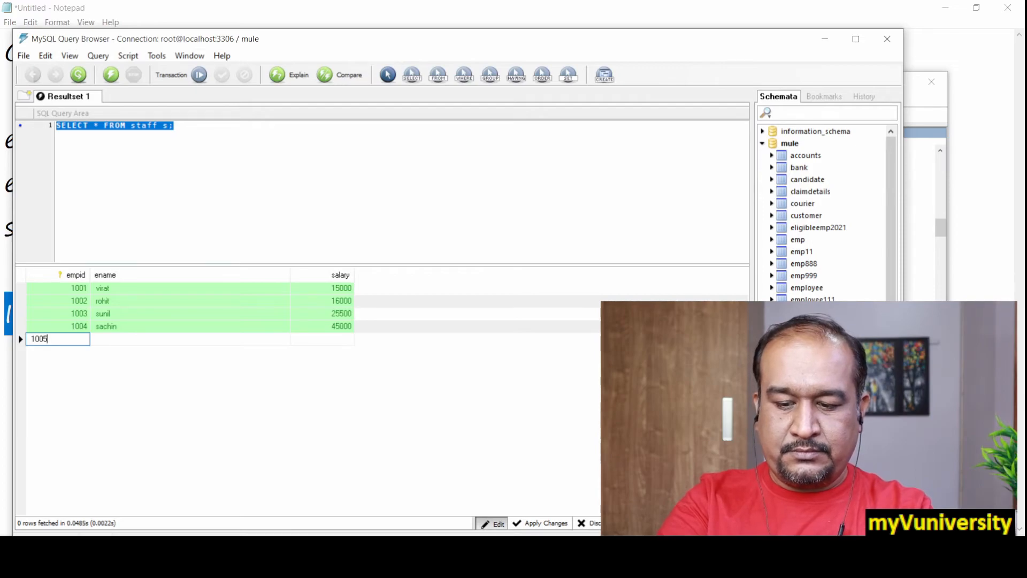
pyautogui.press('Tab')
pyautogui.write('Mah')
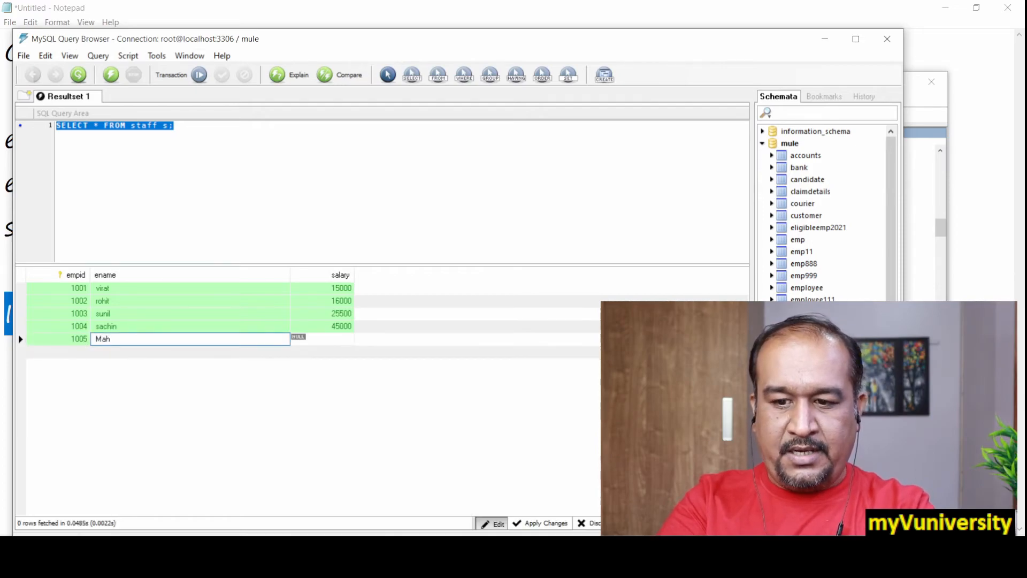
pyautogui.write('endr')
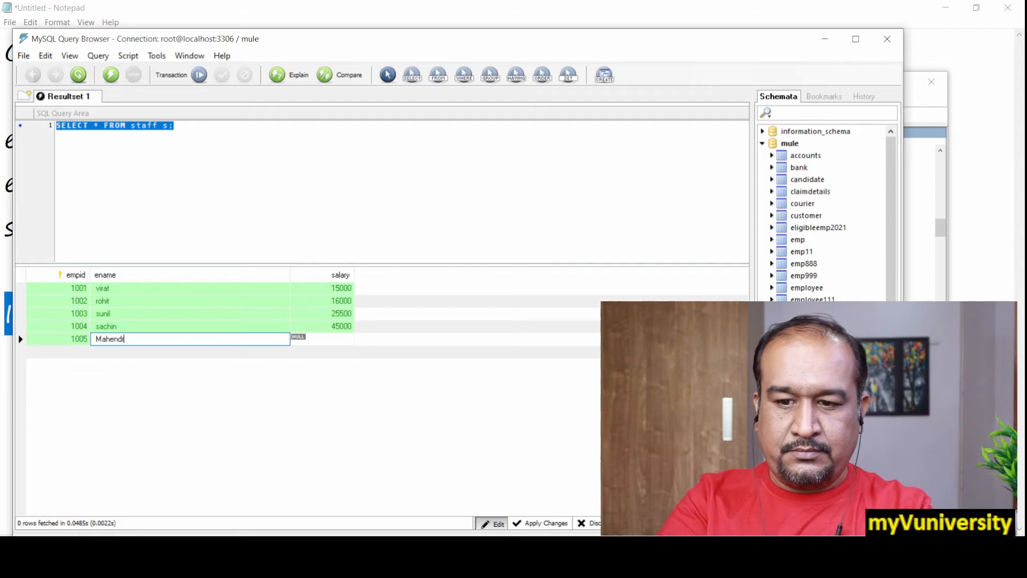
pyautogui.write('a')
pyautogui.click(337, 344)
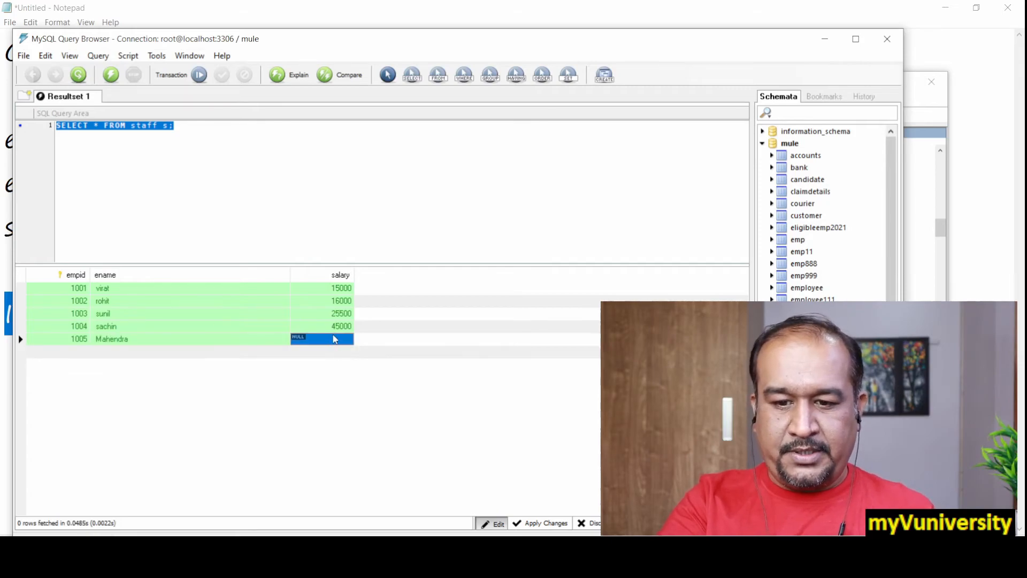
pyautogui.click(334, 339)
pyautogui.write('1')
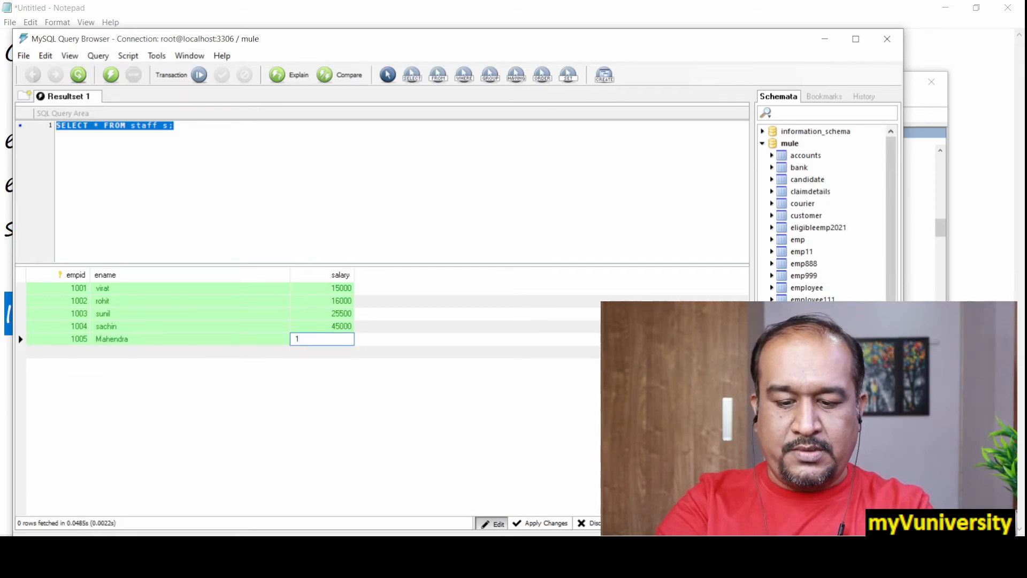
pyautogui.write('5000')
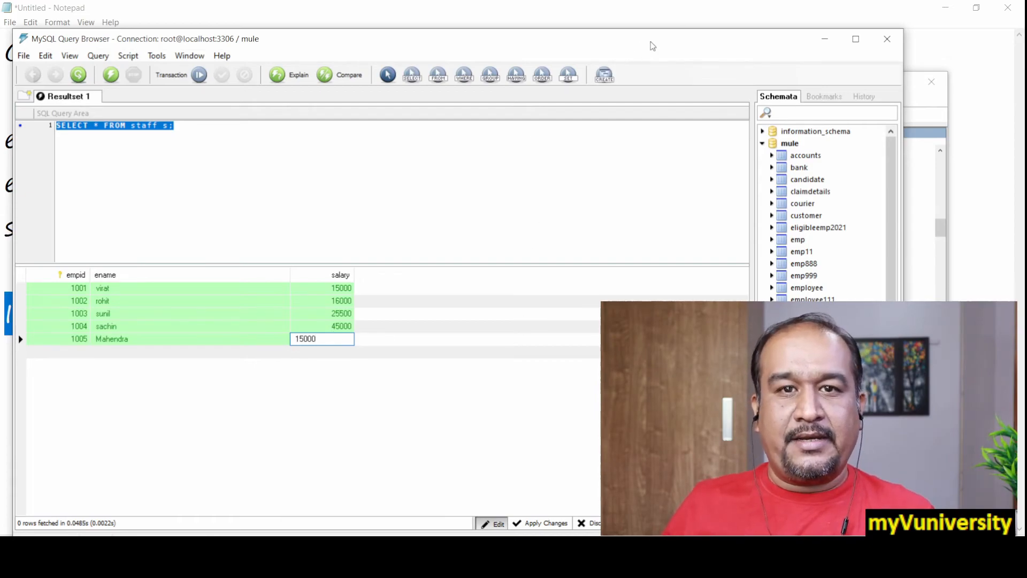
# Apply the pending changes to save the five new records in the staff table, and review the rows
pyautogui.moveTo(653, 47); pyautogui.dragTo(409, 27)
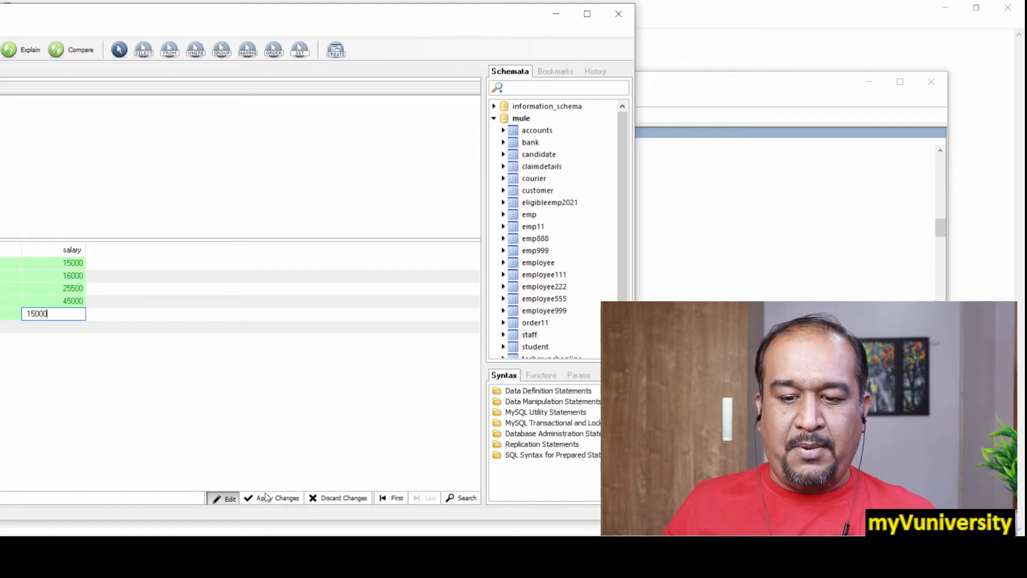
pyautogui.click(261, 496)
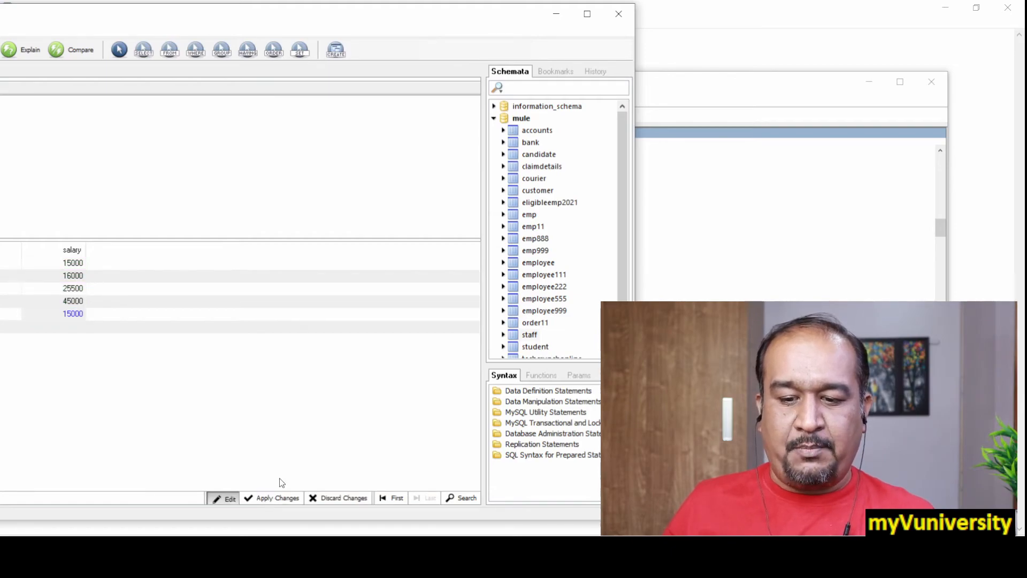
pyautogui.click(275, 500)
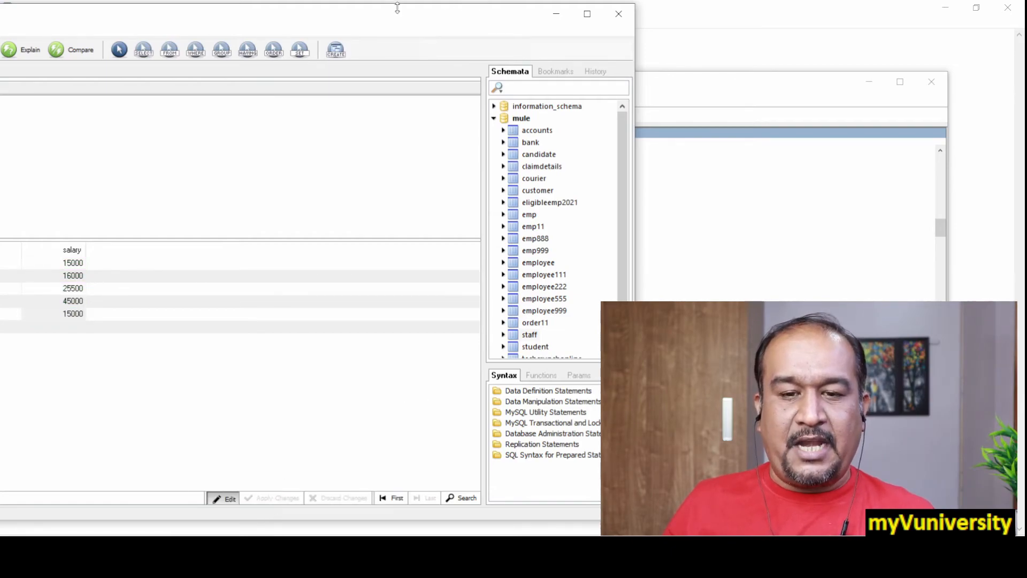
pyautogui.moveTo(396, 18); pyautogui.dragTo(799, 50)
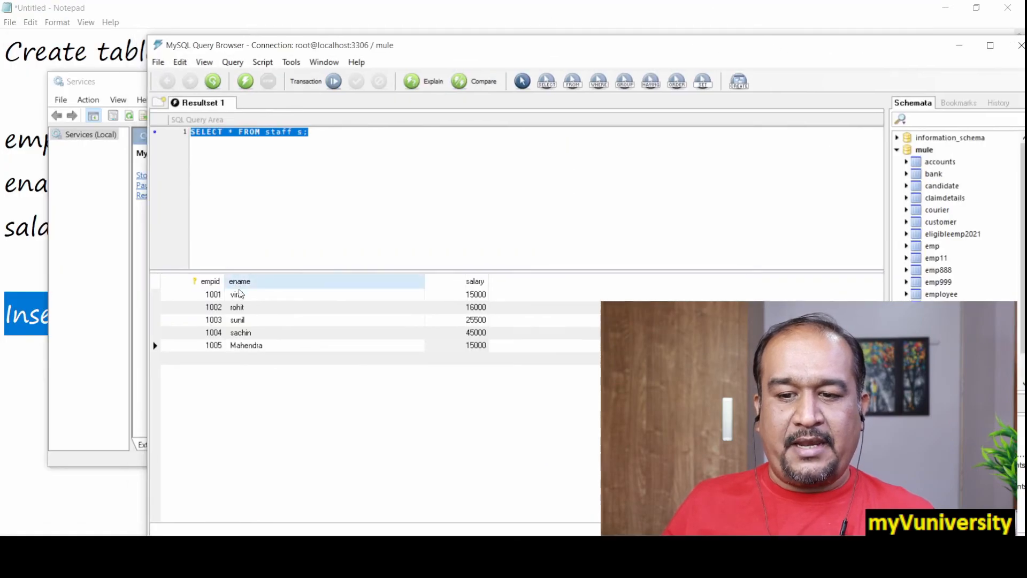
pyautogui.click(349, 192)
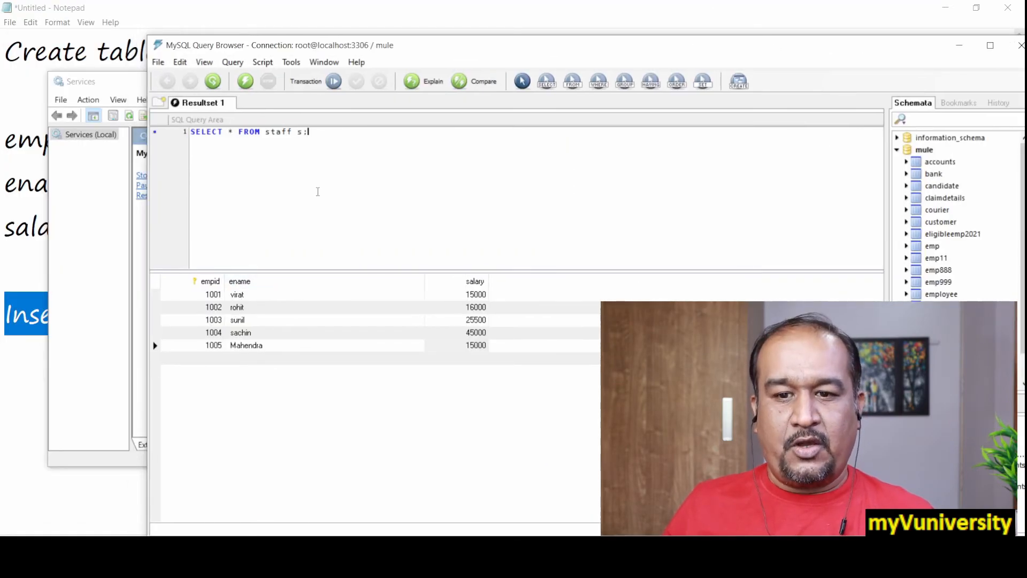
# Close MySQL Query Browser and launch it again to reach its server connection dialog
pyautogui.moveTo(618, 49); pyautogui.dragTo(376, 38)
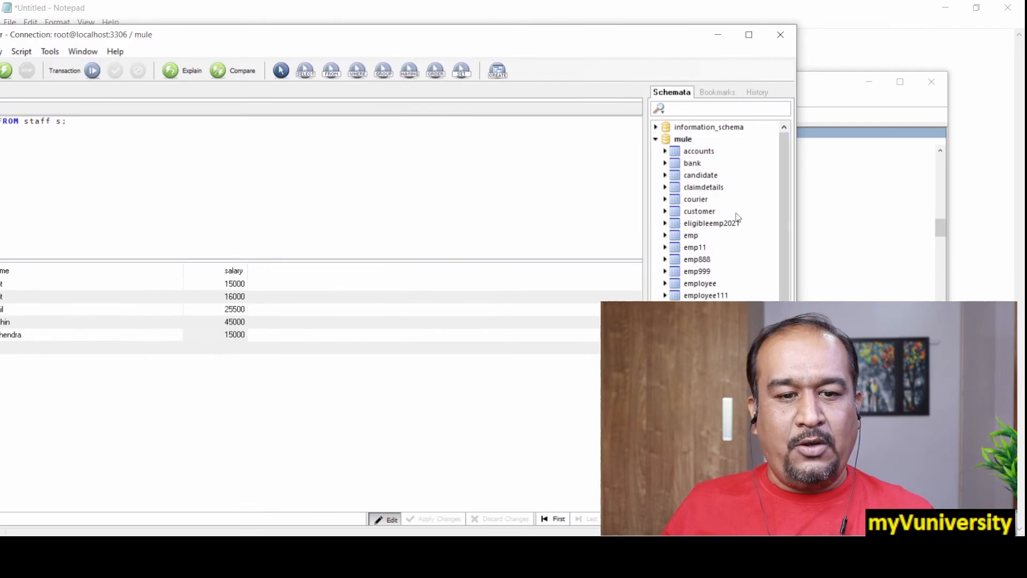
pyautogui.scroll(-3, 785, 281)
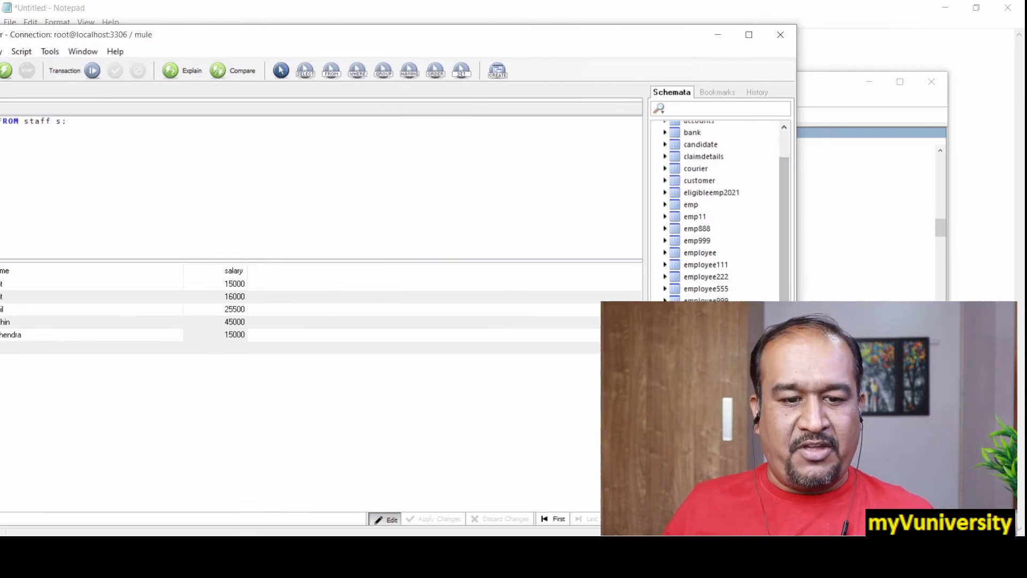
pyautogui.click(781, 34)
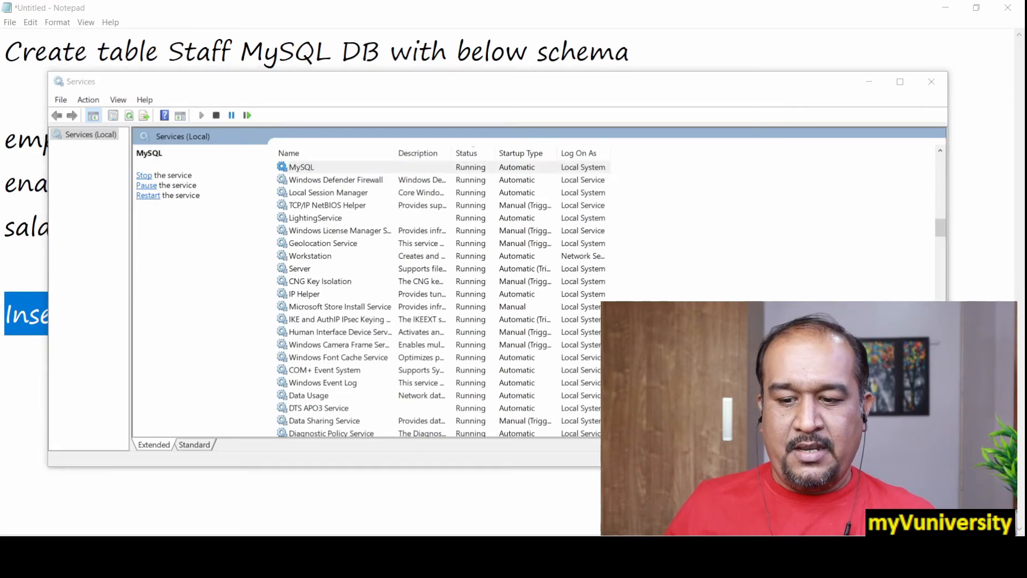
pyautogui.press('super')
pyautogui.write('my')
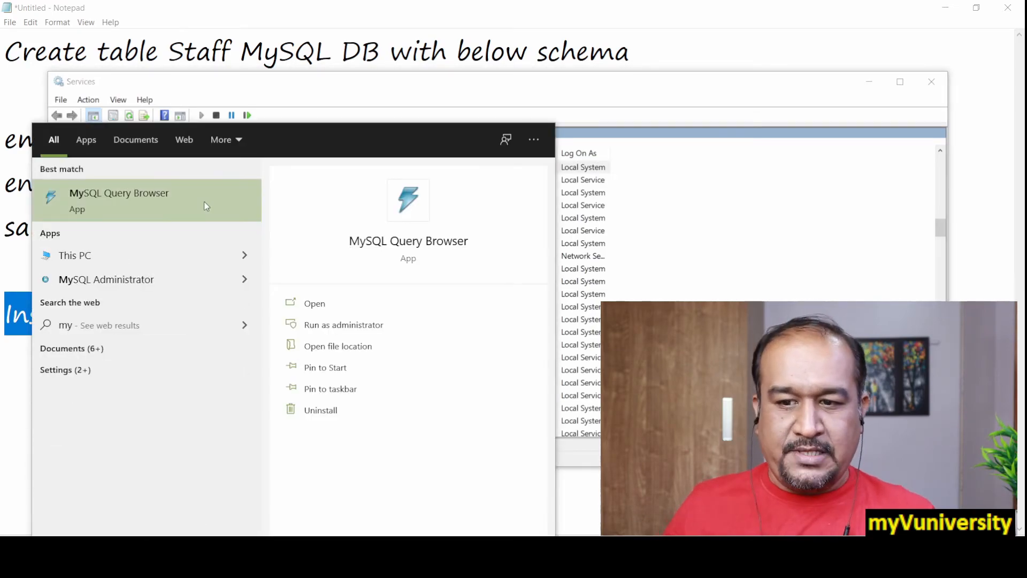
pyautogui.click(145, 202)
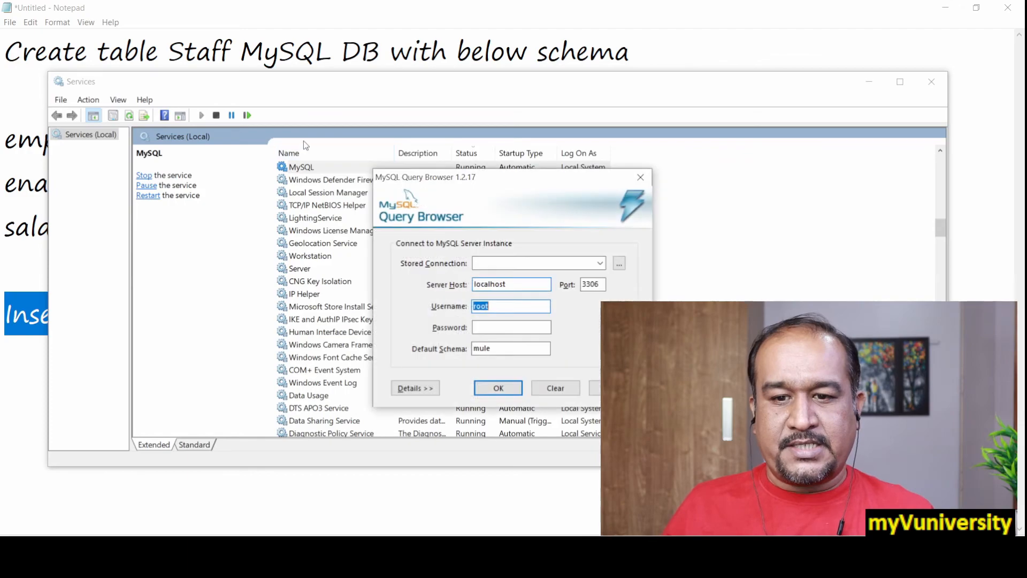
# Enter the account password and connect to the localhost MySQL server with mule as the default schema
pyautogui.click(505, 327)
pyautogui.write('*****')
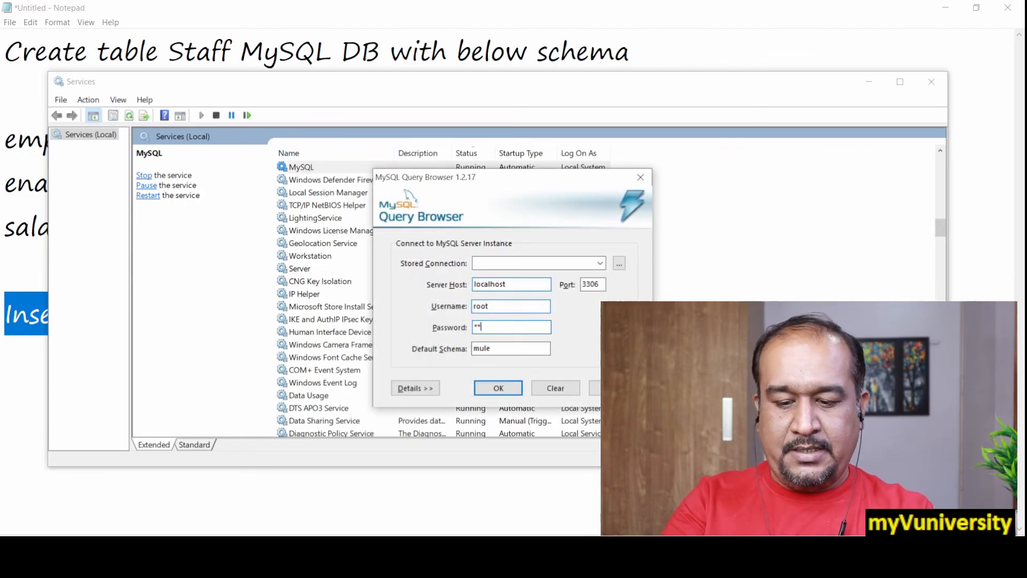
pyautogui.click(489, 389)
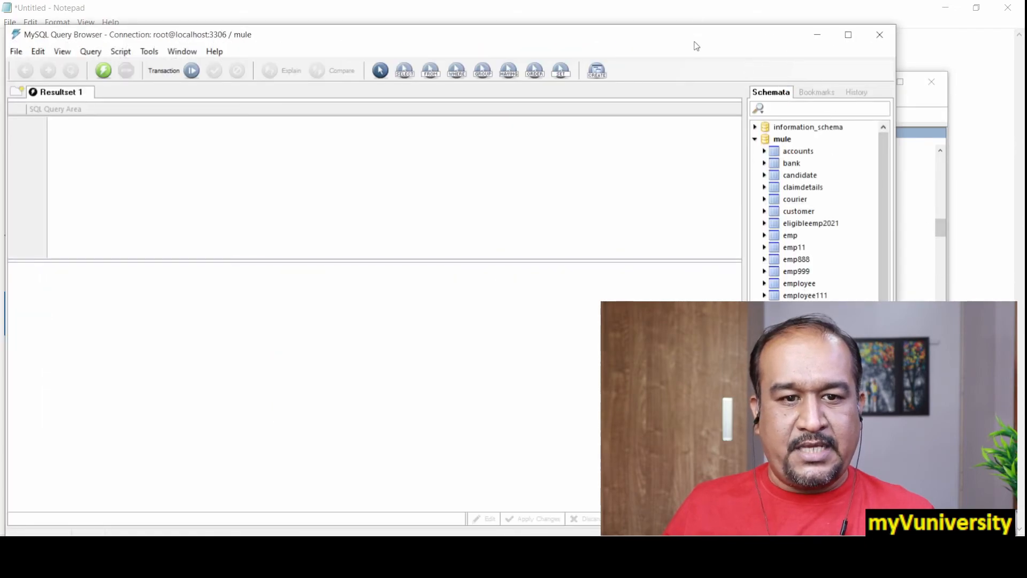
# Find the staff table in the mule schema, load its SELECT * FROM staff s; query and execute it to list the records
pyautogui.moveTo(694, 40); pyautogui.dragTo(115, 54)
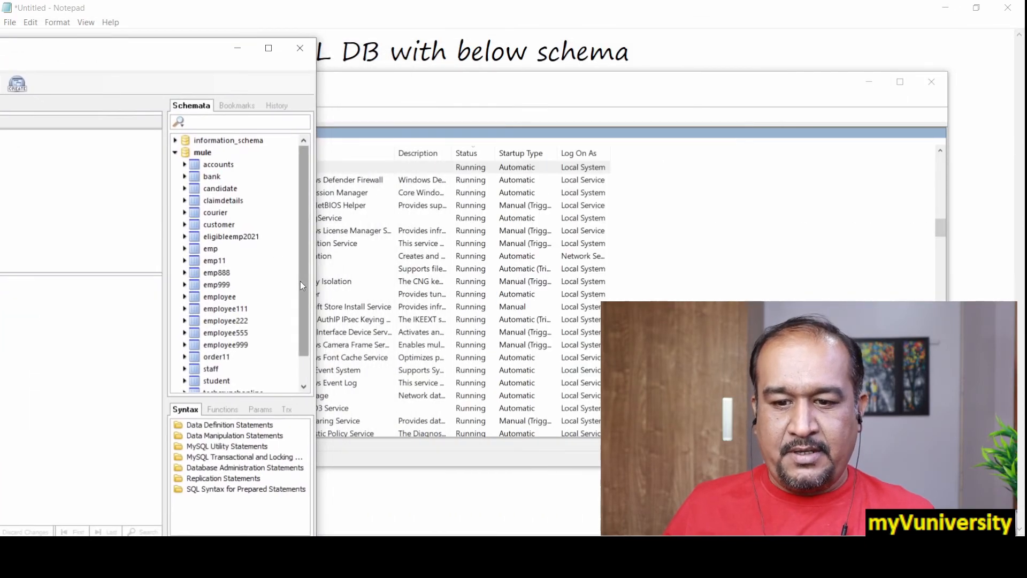
pyautogui.scroll(-1, 293, 284)
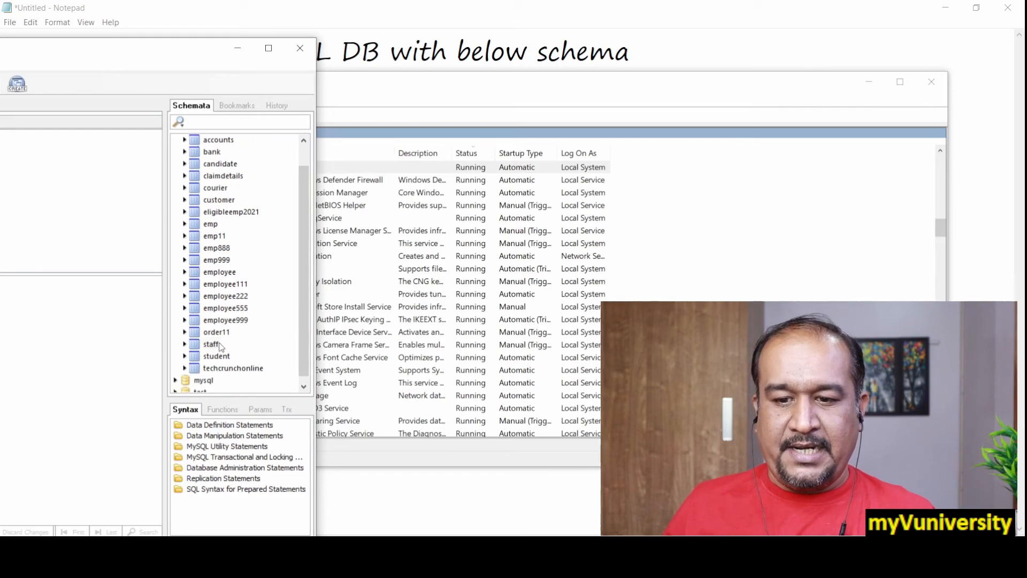
pyautogui.moveTo(191, 54); pyautogui.dragTo(791, 41)
pyautogui.moveTo(189, 121); pyautogui.dragTo(36, 109)
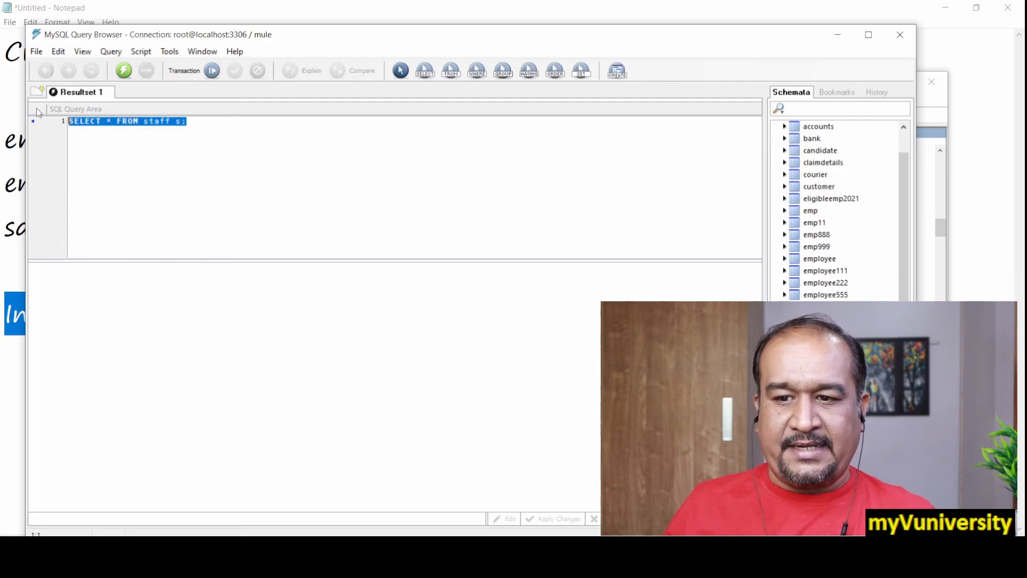
pyautogui.click(123, 70)
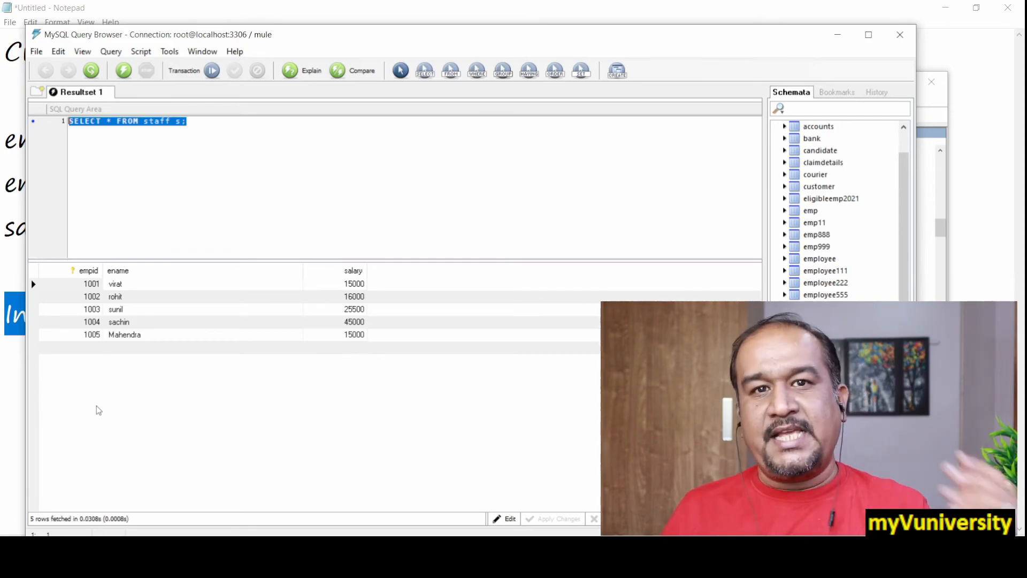
# Enable editing of the staff results, set the salary of the record with empid 1003 to 45800, and apply the change
pyautogui.click(69, 314)
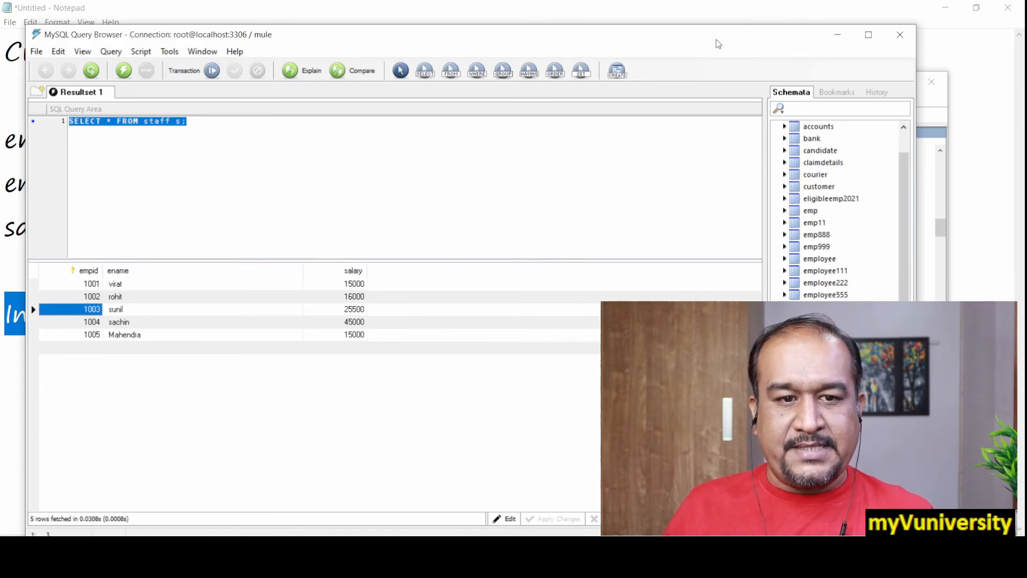
pyautogui.moveTo(721, 41); pyautogui.dragTo(515, 41)
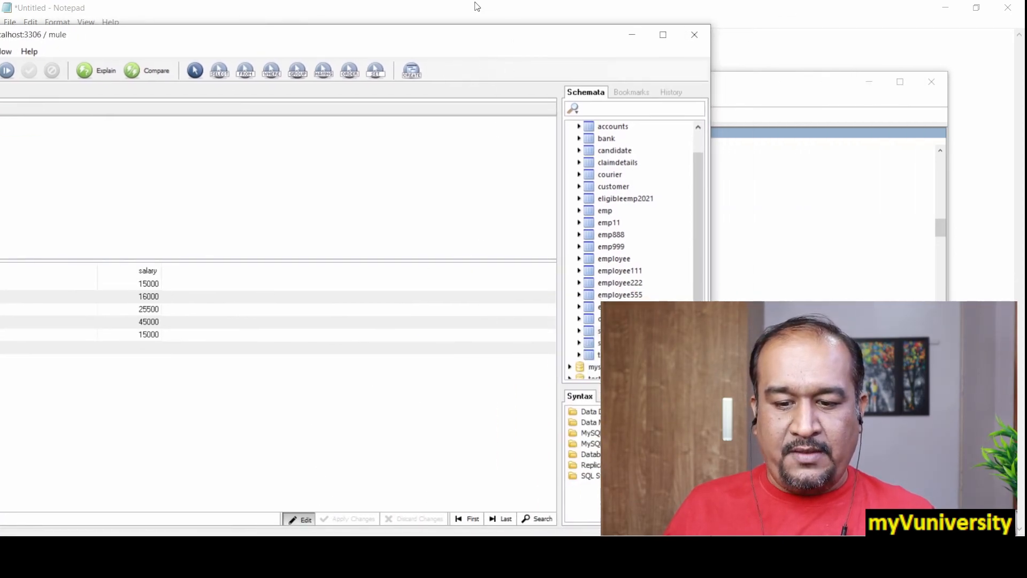
pyautogui.moveTo(442, 41); pyautogui.dragTo(654, 51)
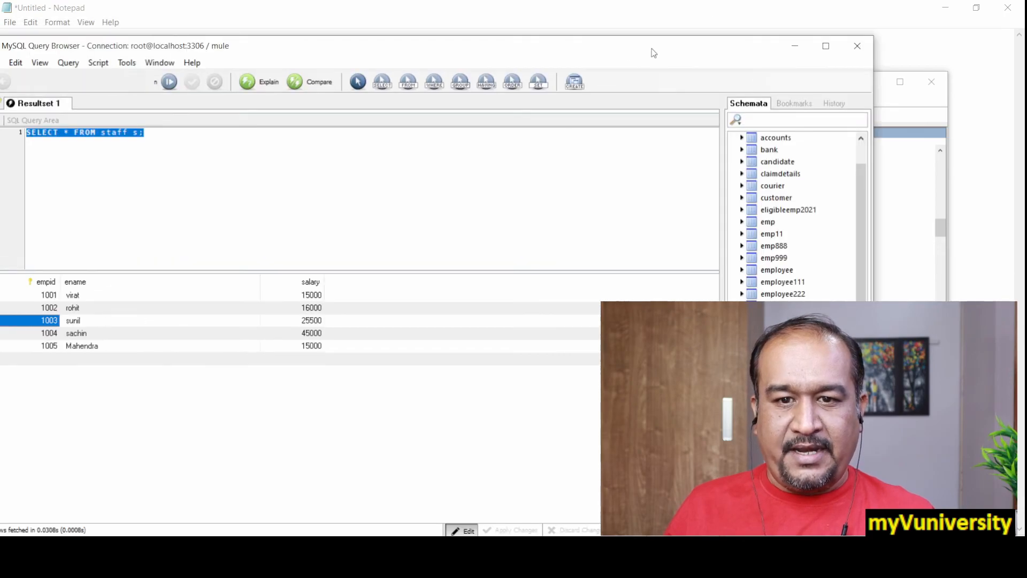
pyautogui.doubleClick(362, 318)
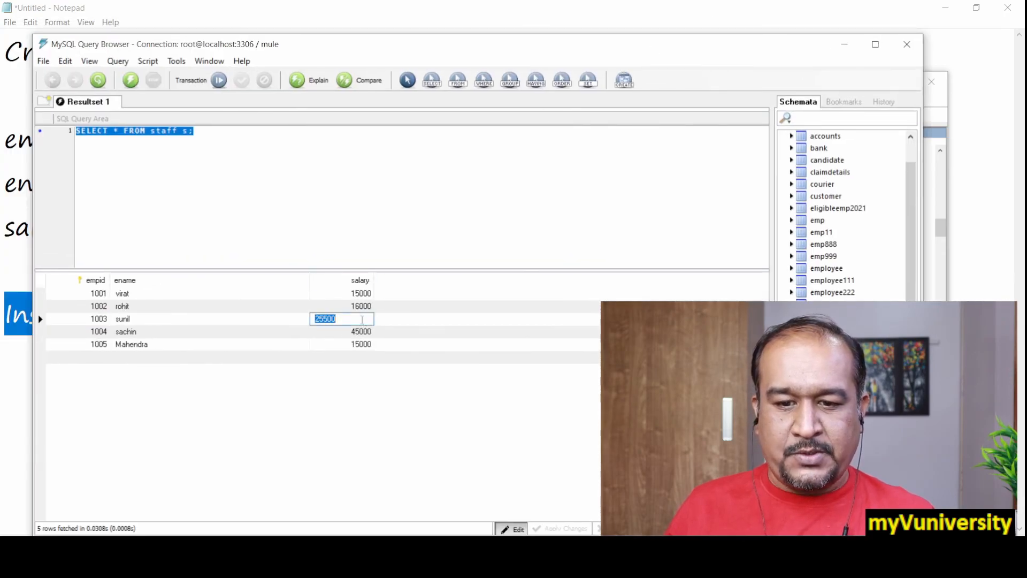
pyautogui.write('458')
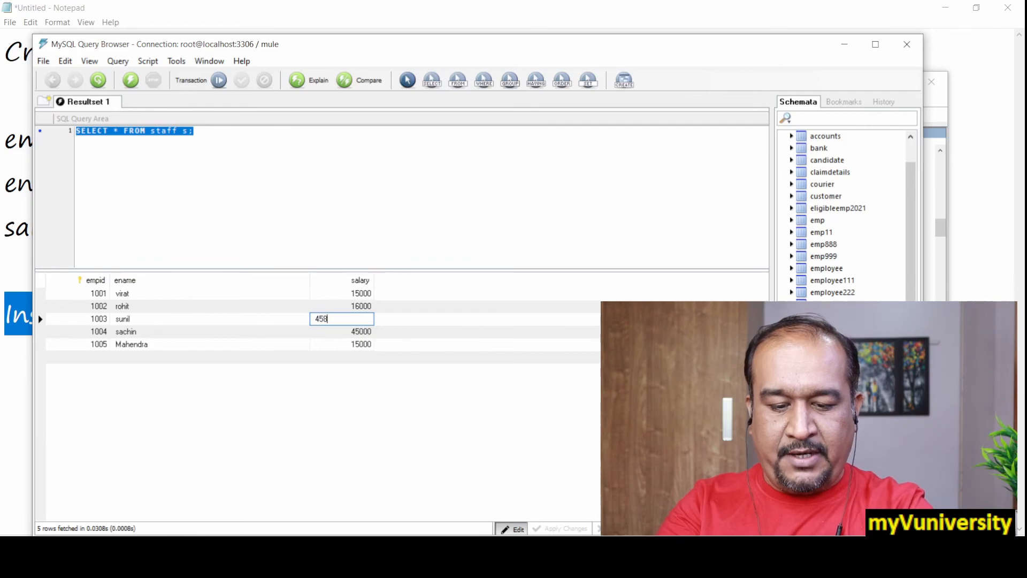
pyautogui.press('Return')
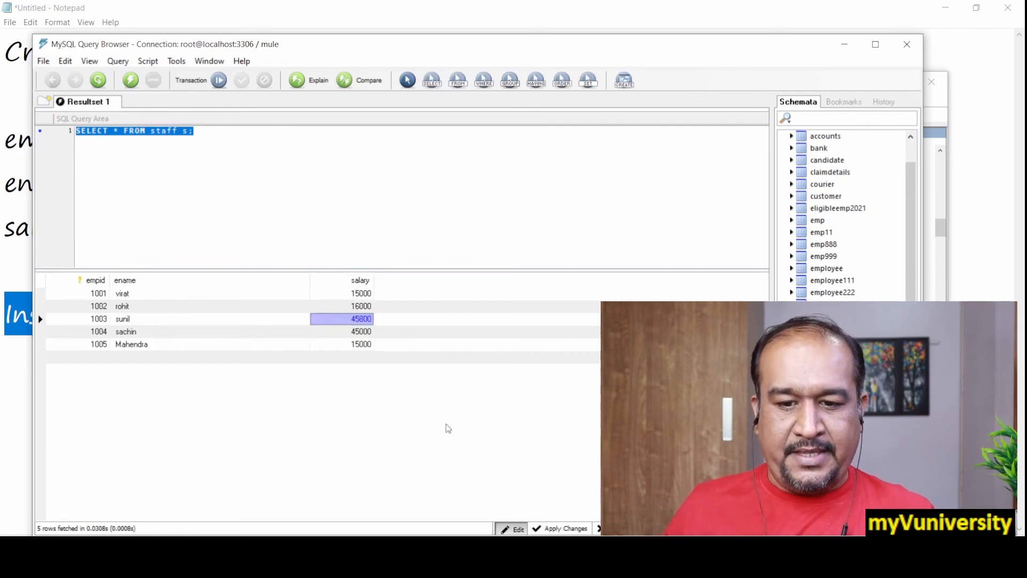
pyautogui.click(567, 530)
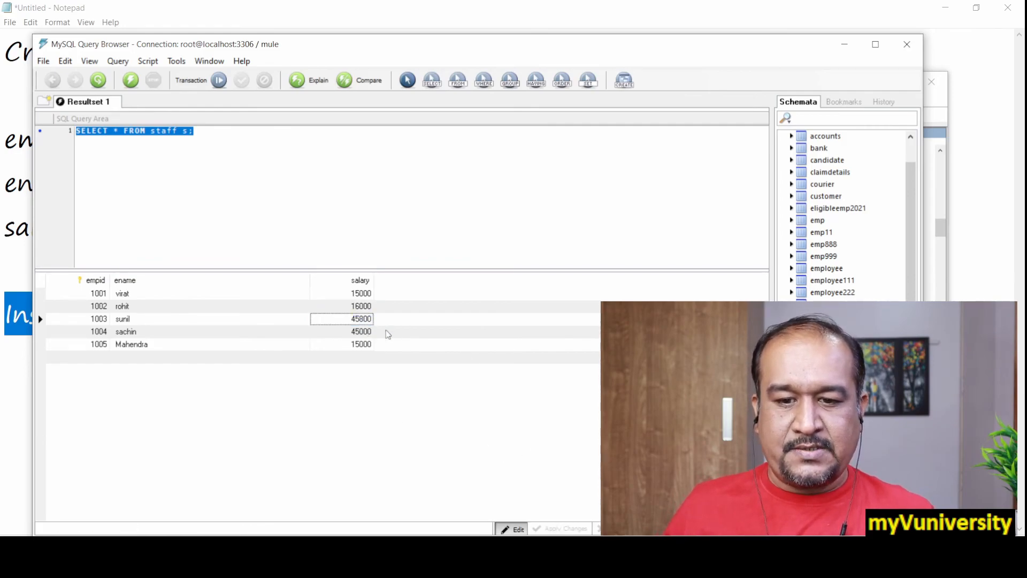